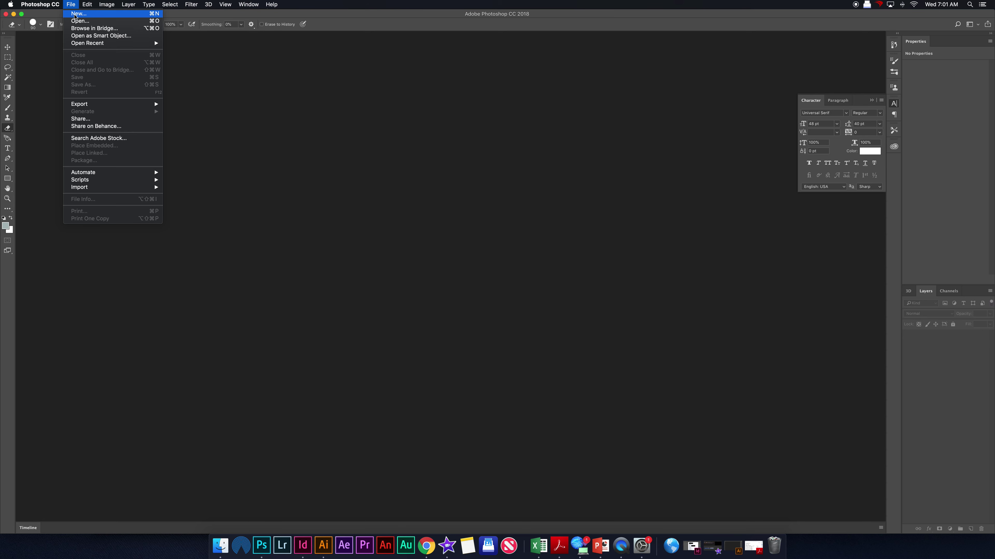
Step: Start a new document in inches, first entering width 8.5 and height 11
{"action": "left_click", "coordinate": [75, 14]}
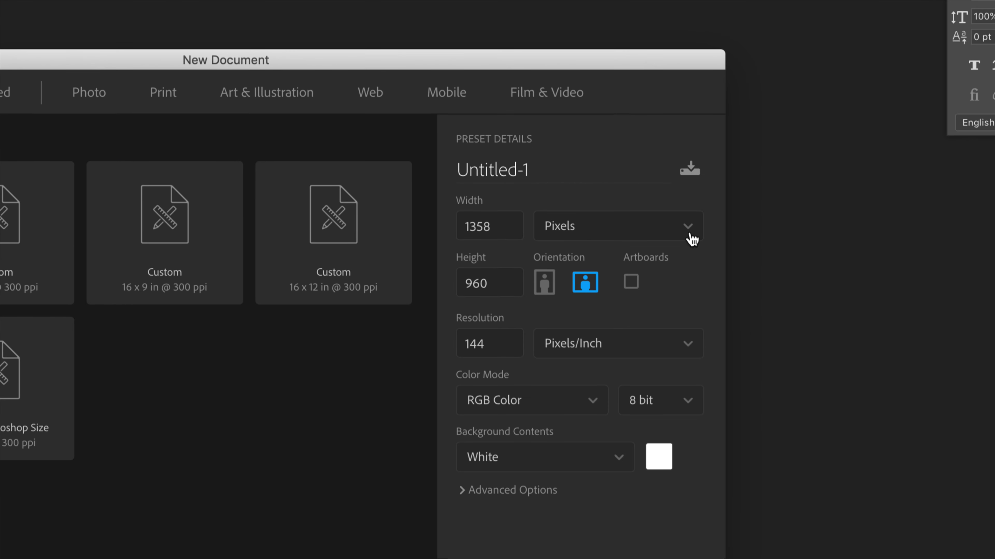
{"action": "left_click", "coordinate": [691, 234]}
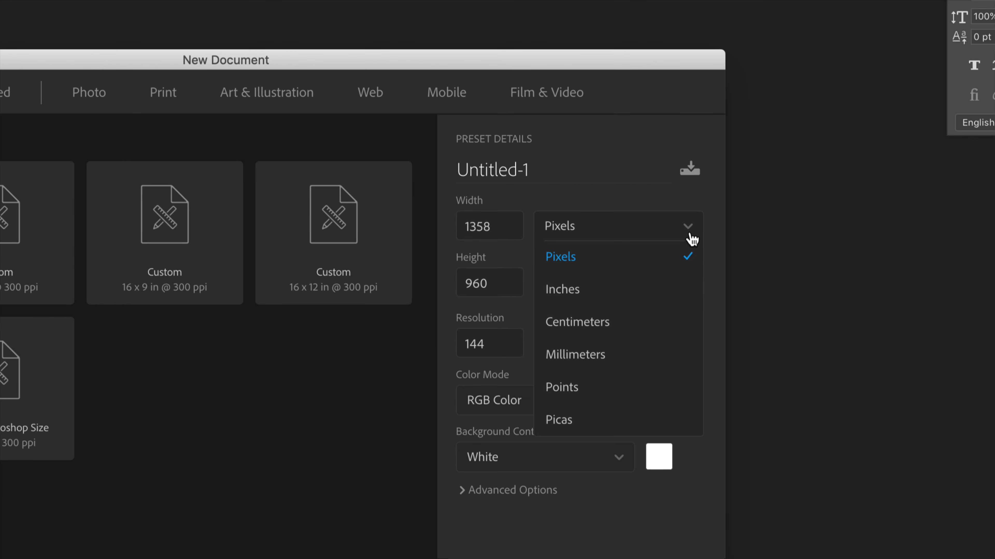
{"action": "left_click", "coordinate": [627, 301]}
{"action": "left_click_drag", "start_coordinate": [494, 230], "coordinate": [455, 229]}
{"action": "type", "text": "8.5"}
{"action": "key", "text": "Tab"}
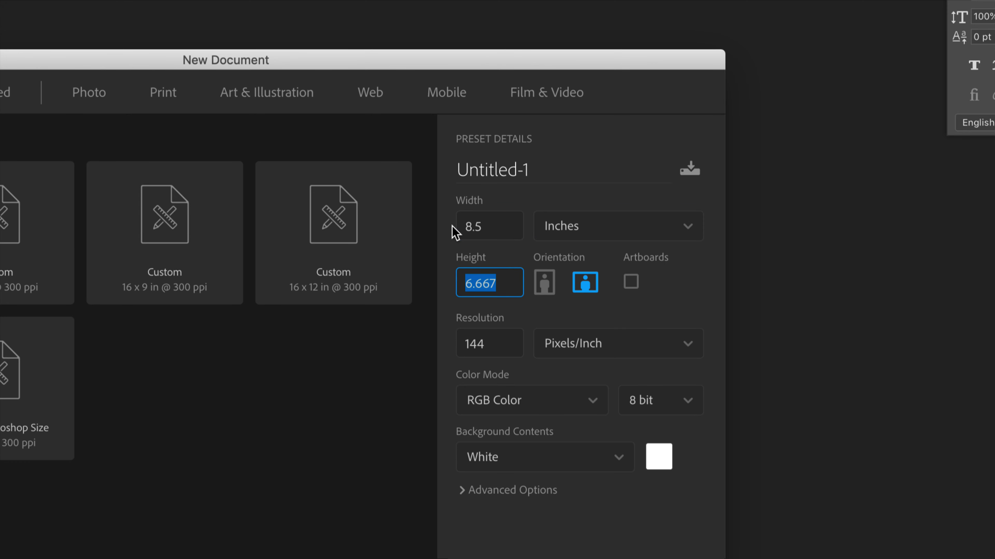
{"action": "type", "text": "11"}
{"action": "key", "text": "Tab"}
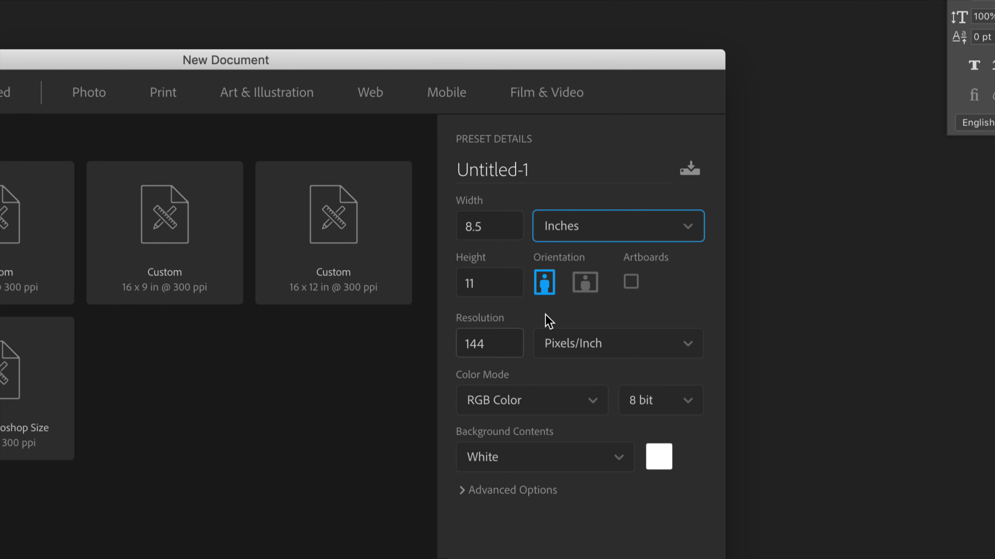
Step: Correct the size to 11 × 8.5 inches, set resolution 300, and create the document
{"action": "left_click", "coordinate": [483, 229]}
{"action": "left_click_drag", "start_coordinate": [483, 229], "coordinate": [448, 231]}
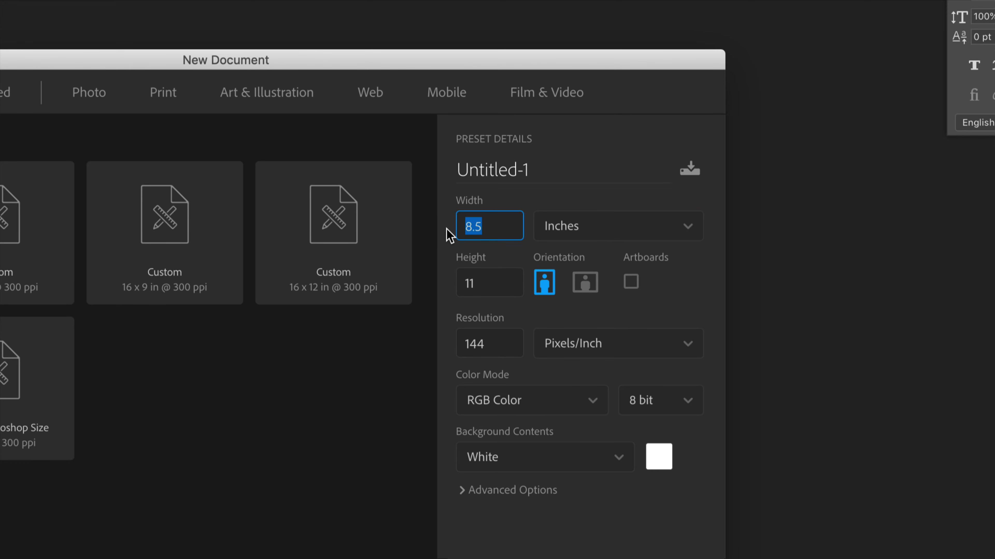
{"action": "type", "text": "11"}
{"action": "key", "text": "Tab"}
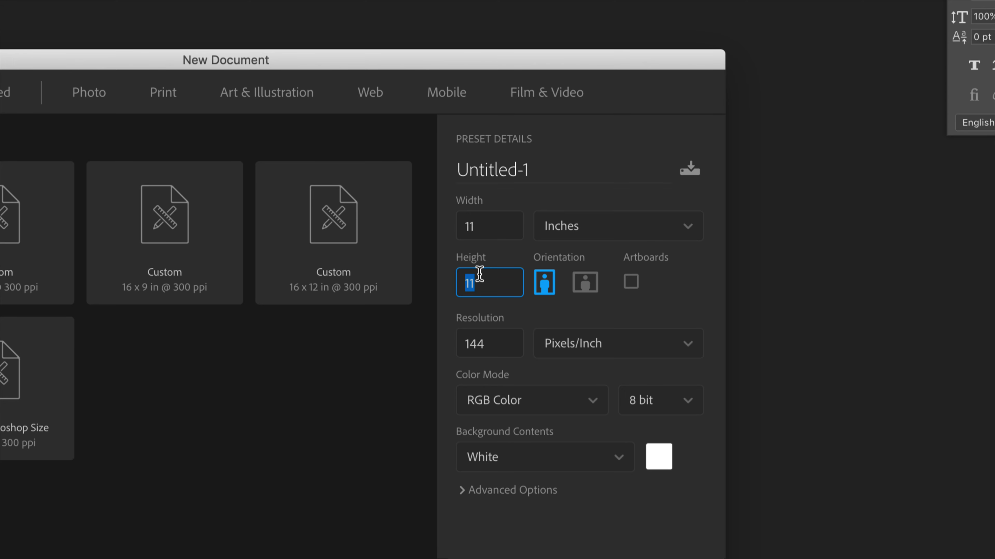
{"action": "type", "text": "8.5"}
{"action": "left_click_drag", "start_coordinate": [491, 343], "coordinate": [461, 343]}
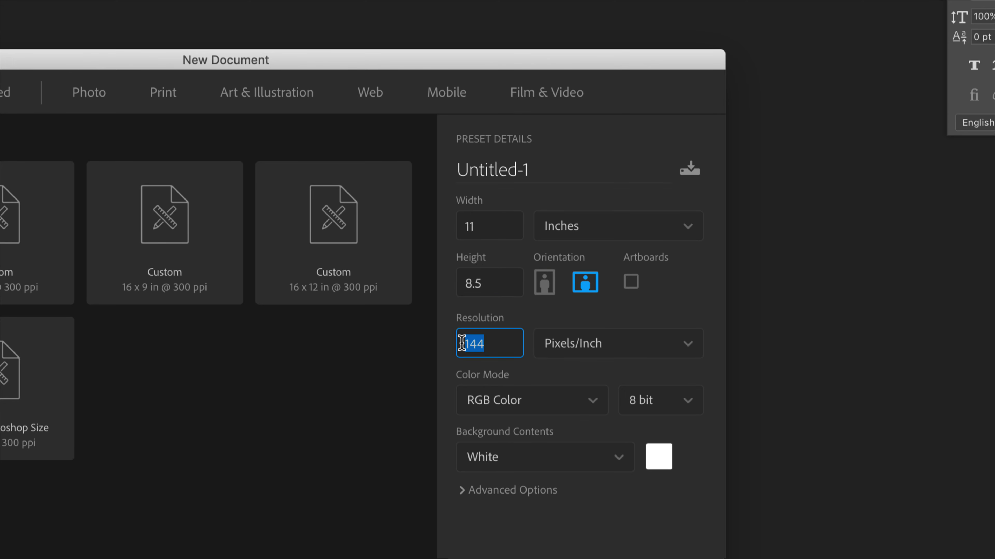
{"action": "type", "text": "300"}
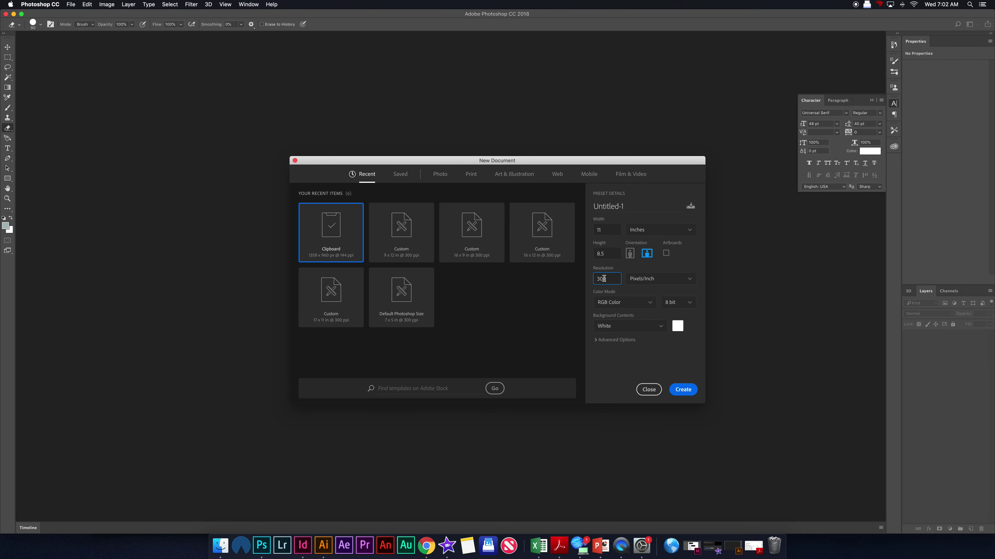
{"action": "left_click", "coordinate": [682, 390]}
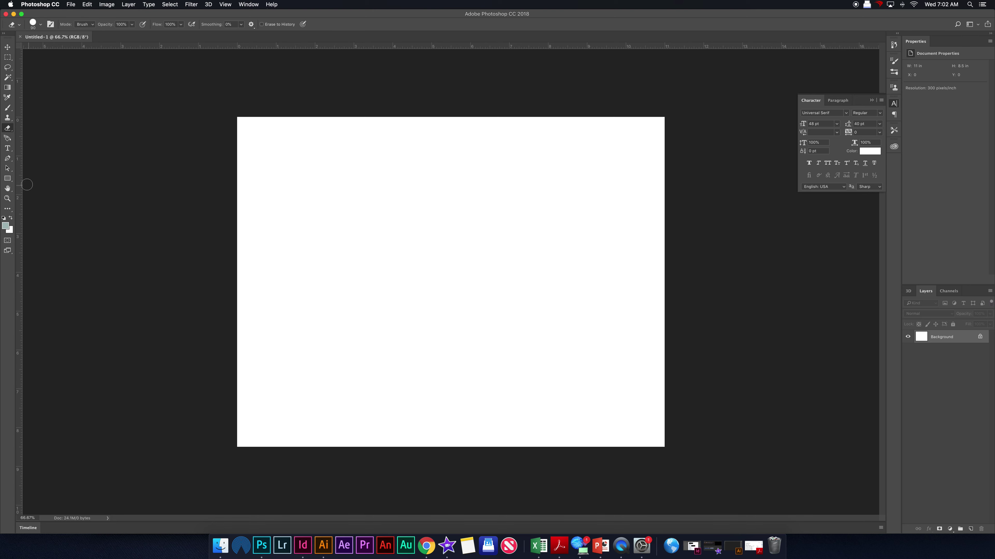
Step: Draw a black 549 × 549 px circle near the canvas's upper left with the Ellipse Tool
{"action": "left_click", "coordinate": [8, 179]}
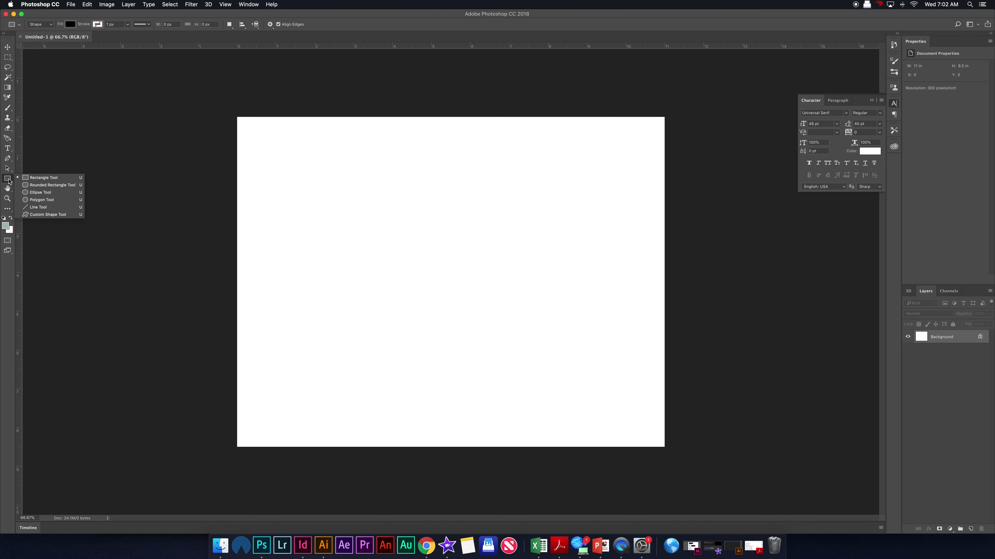
{"action": "left_click", "coordinate": [39, 192]}
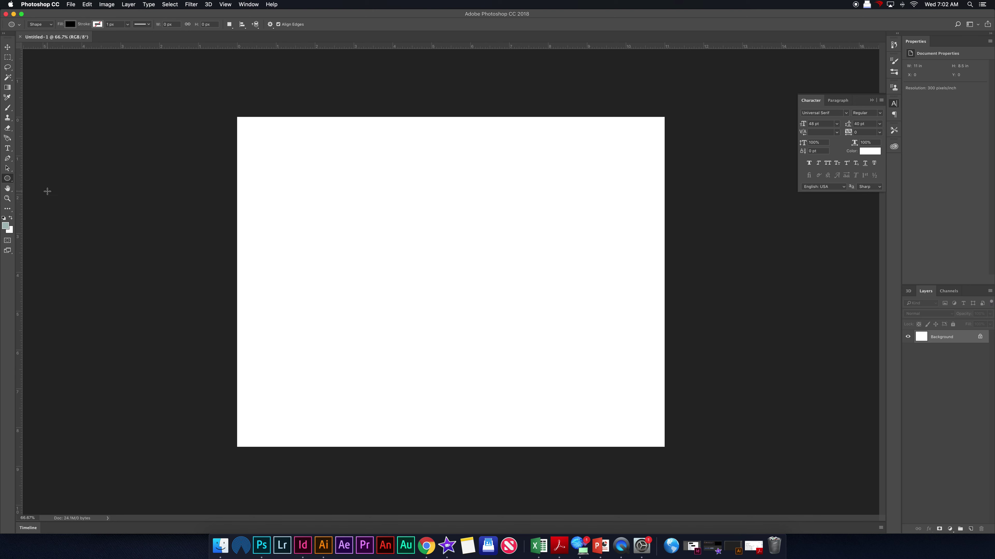
{"action": "left_click_drag", "start_coordinate": [313, 166], "coordinate": [384, 253]}
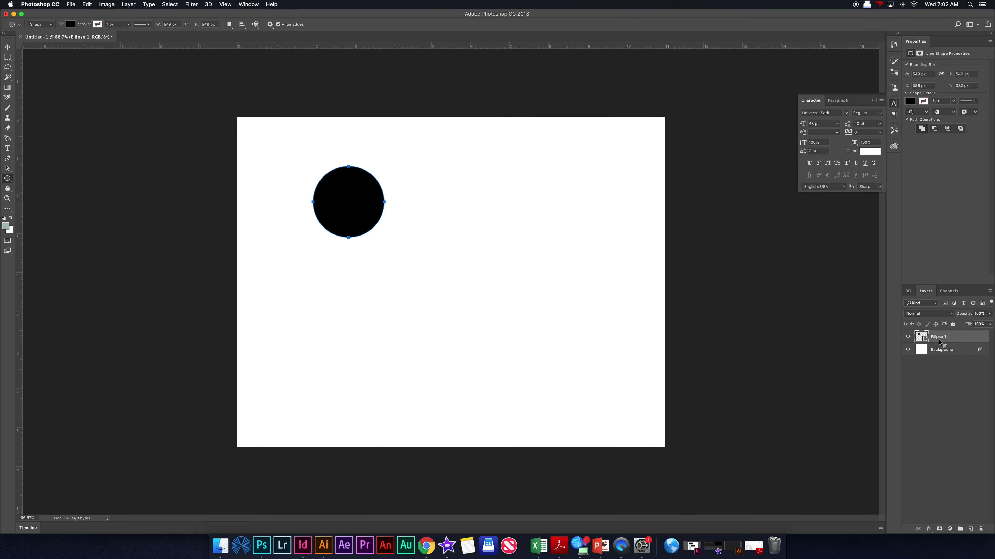
{"action": "left_click", "coordinate": [73, 5]}
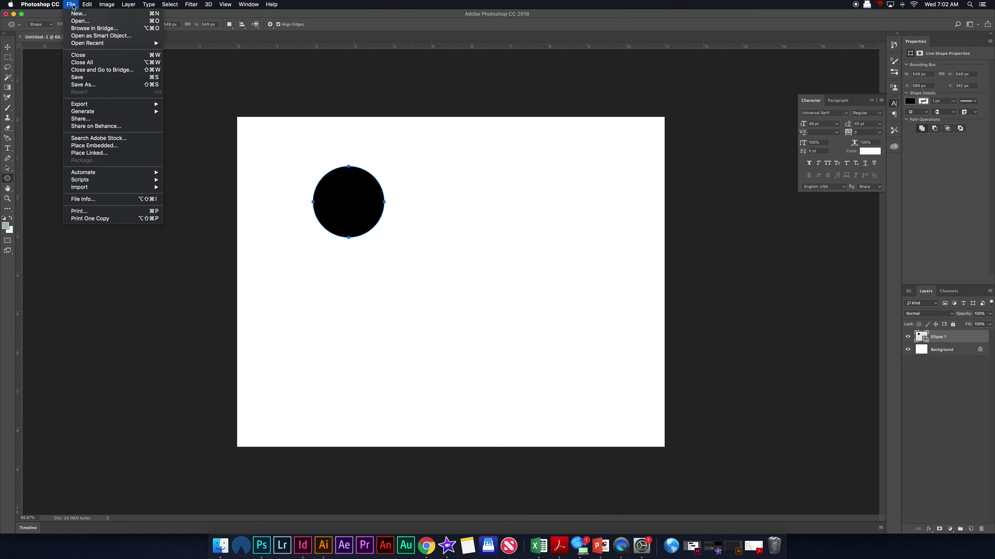
Step: Embed pink.jpg from Desktop > Scavenger Hunt, scaled to about 64% over the circle
{"action": "left_click", "coordinate": [103, 147]}
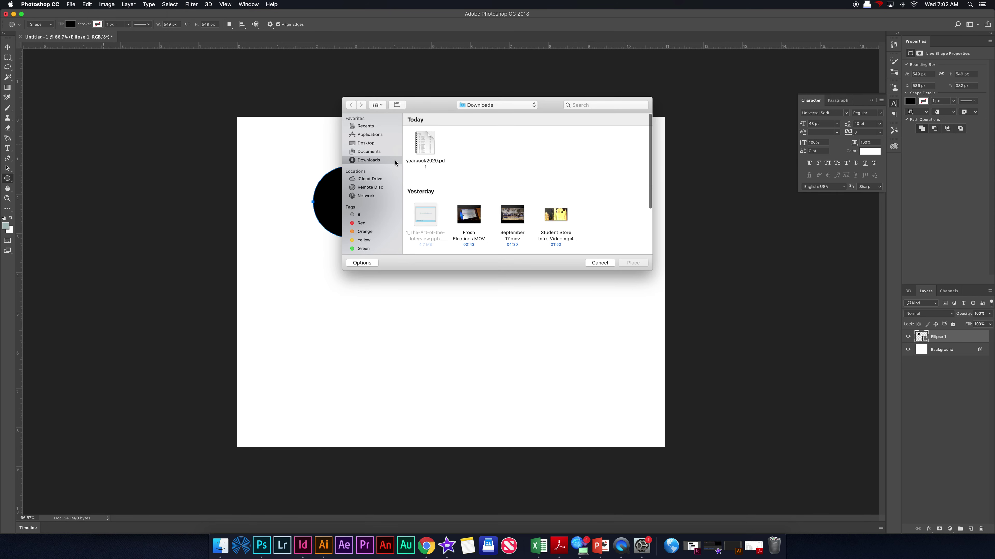
{"action": "left_click", "coordinate": [367, 143]}
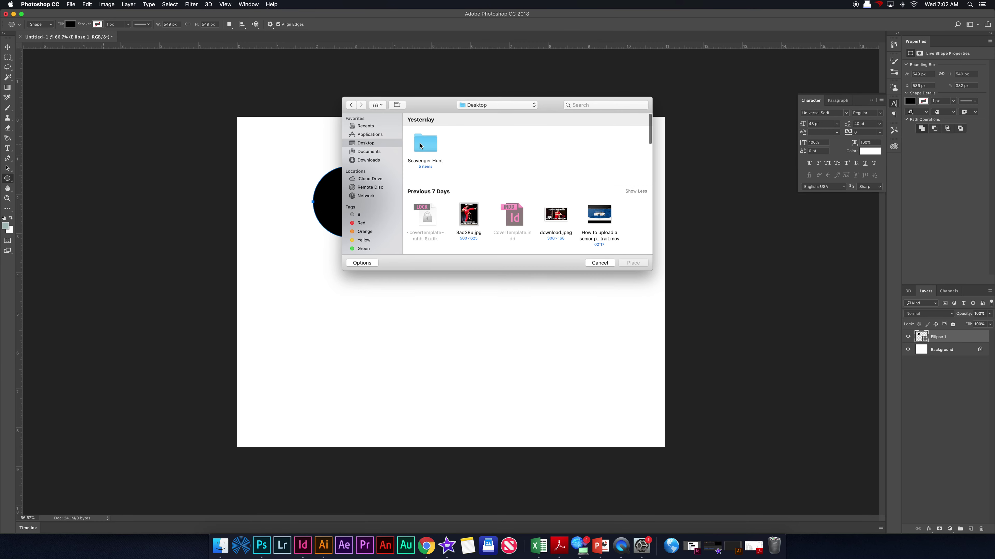
{"action": "double_click", "coordinate": [420, 146]}
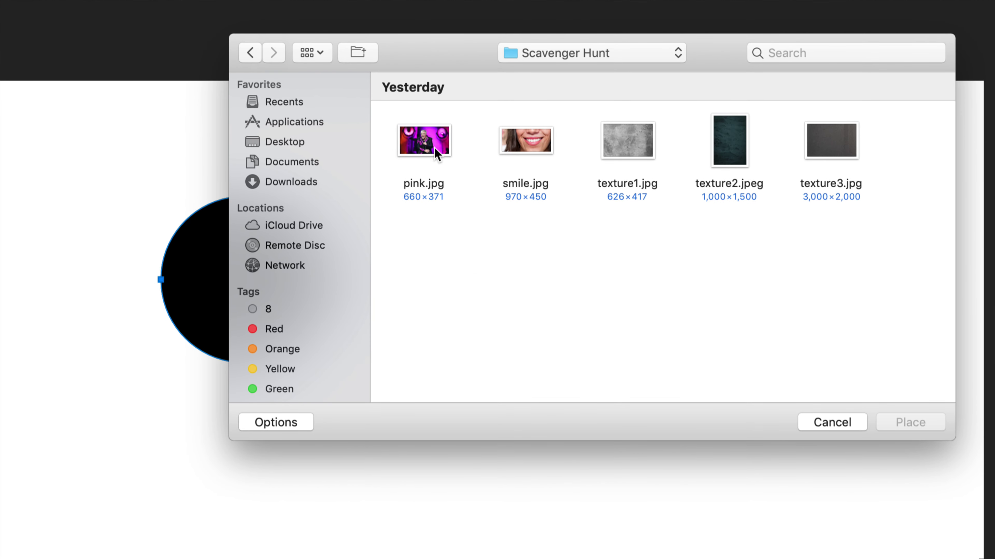
{"action": "double_click", "coordinate": [430, 145]}
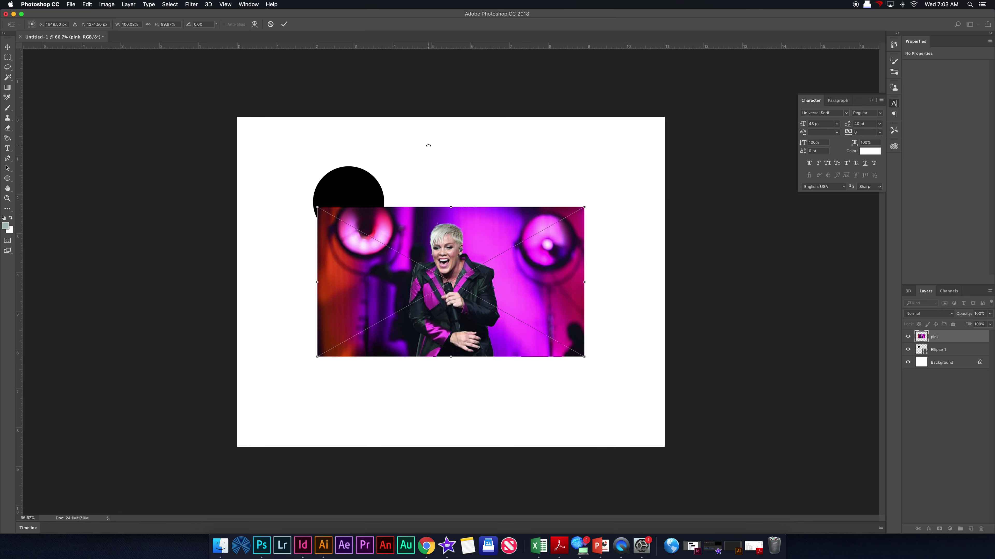
{"action": "left_click_drag", "start_coordinate": [454, 252], "coordinate": [392, 198]}
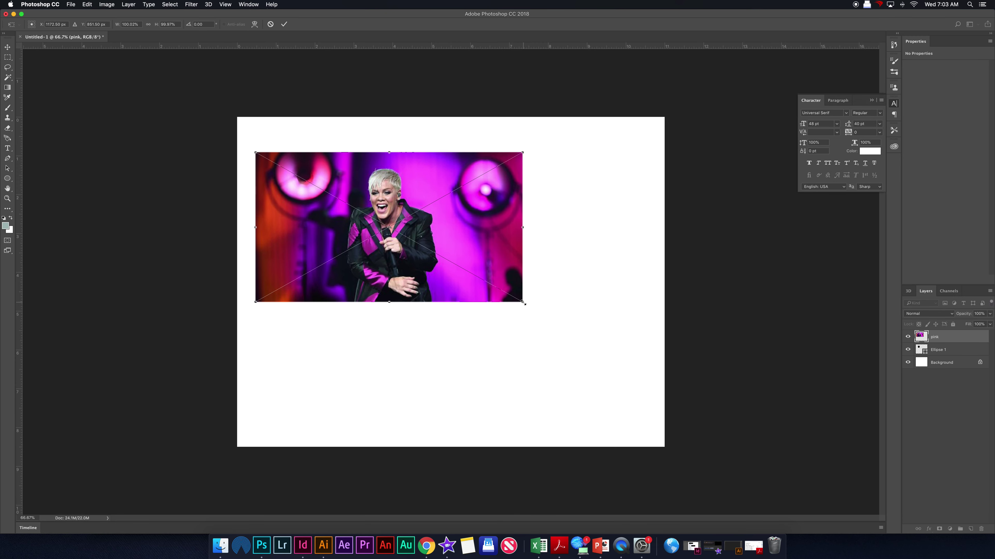
{"action": "left_click_drag", "start_coordinate": [524, 303], "coordinate": [395, 234]}
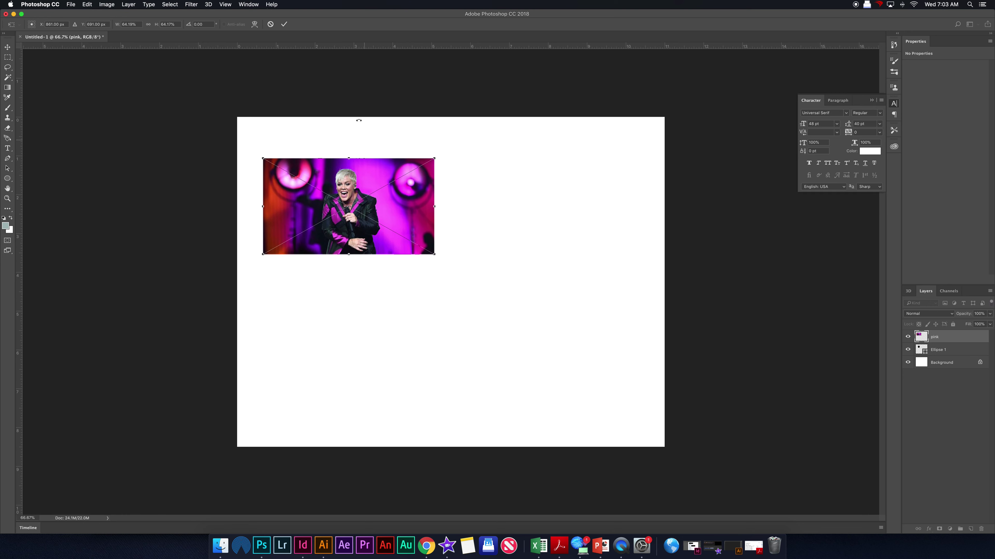
{"action": "left_click", "coordinate": [284, 25]}
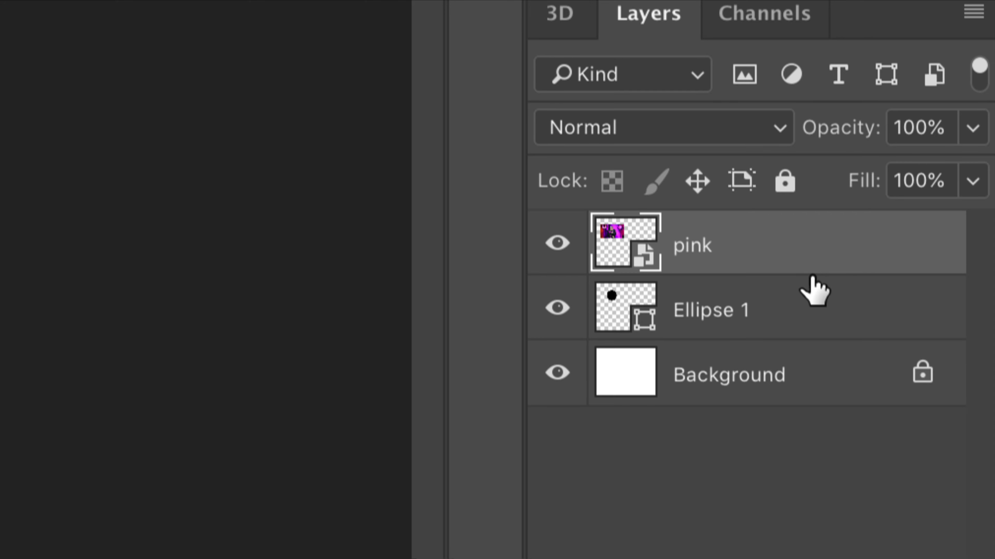
Step: Clip the pink photo layer to Ellipse 1, then select both layers together
{"action": "mouse_move", "coordinate": [817, 275]}
{"action": "left_mouse_down"}
{"action": "mouse_move", "coordinate": [809, 267]}
{"action": "mouse_move", "coordinate": [813, 276]}
{"action": "left_mouse_up"}
{"action": "left_click", "coordinate": [810, 274], "text": "alt"}
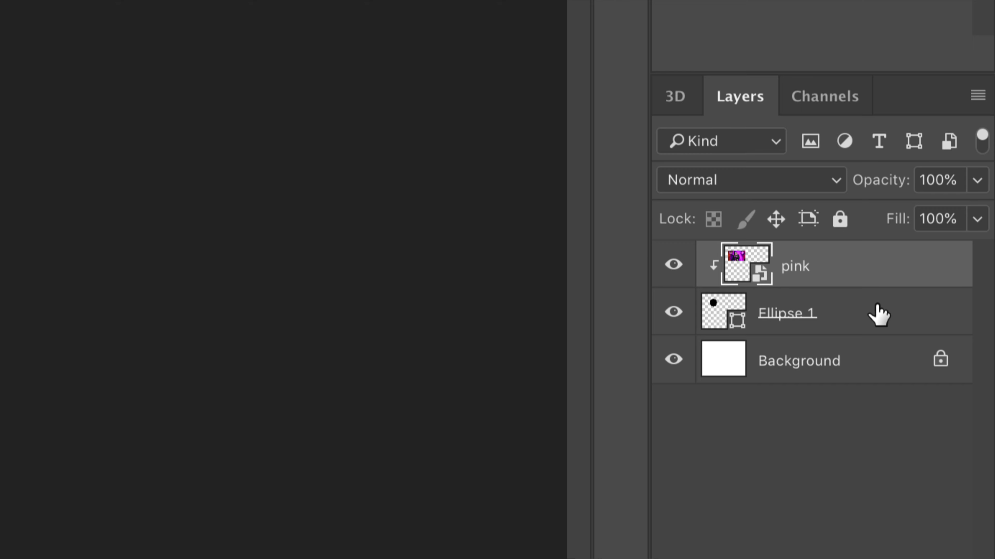
{"action": "left_click", "coordinate": [878, 314], "text": "shift"}
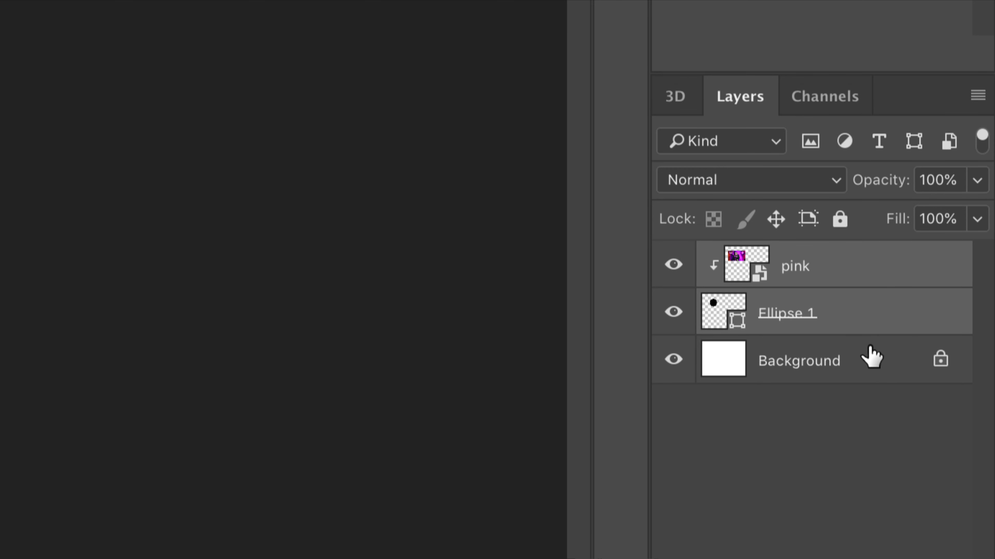
{"action": "left_click", "coordinate": [871, 357]}
{"action": "left_click", "coordinate": [861, 276]}
{"action": "left_click", "coordinate": [864, 318]}
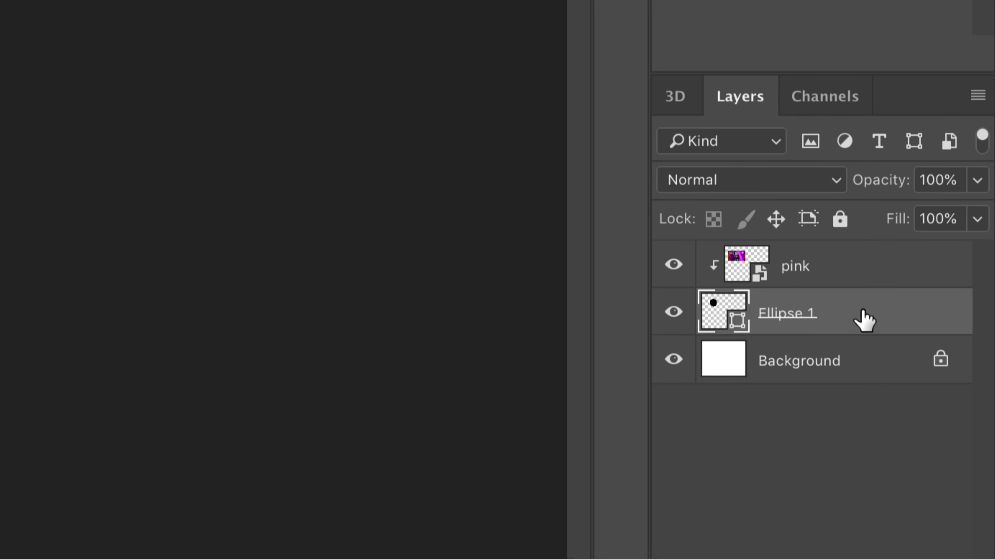
{"action": "left_click", "coordinate": [861, 266]}
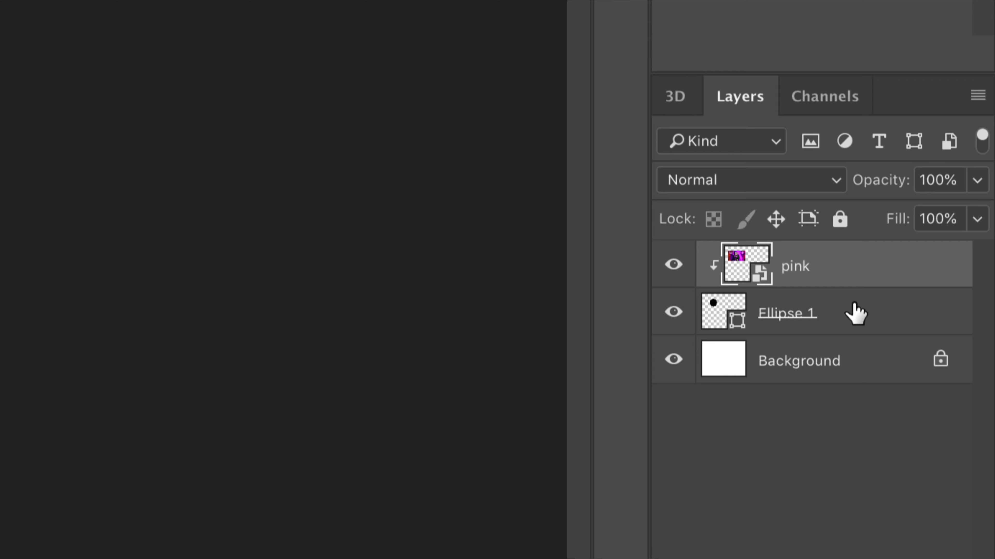
{"action": "left_click", "coordinate": [856, 313], "text": "shift"}
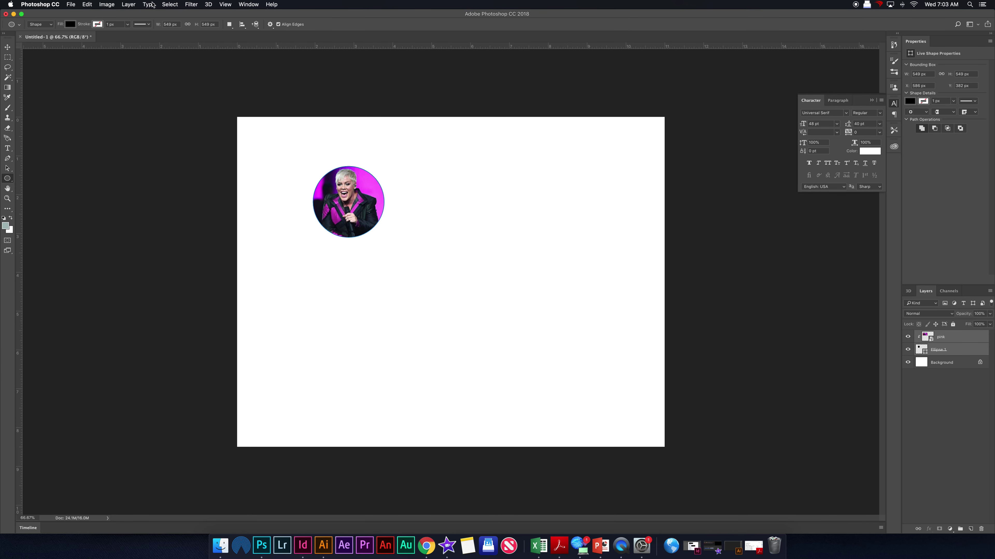
Step: Merge photo and circle into one layer, then shrink it to about 1.7 inches at upper left
{"action": "left_click", "coordinate": [126, 5]}
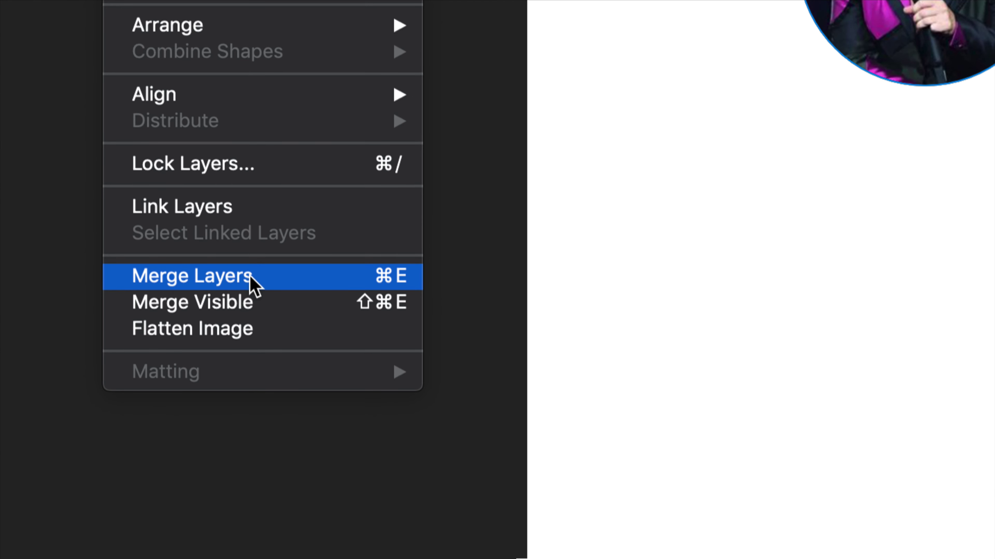
{"action": "left_click", "coordinate": [268, 283]}
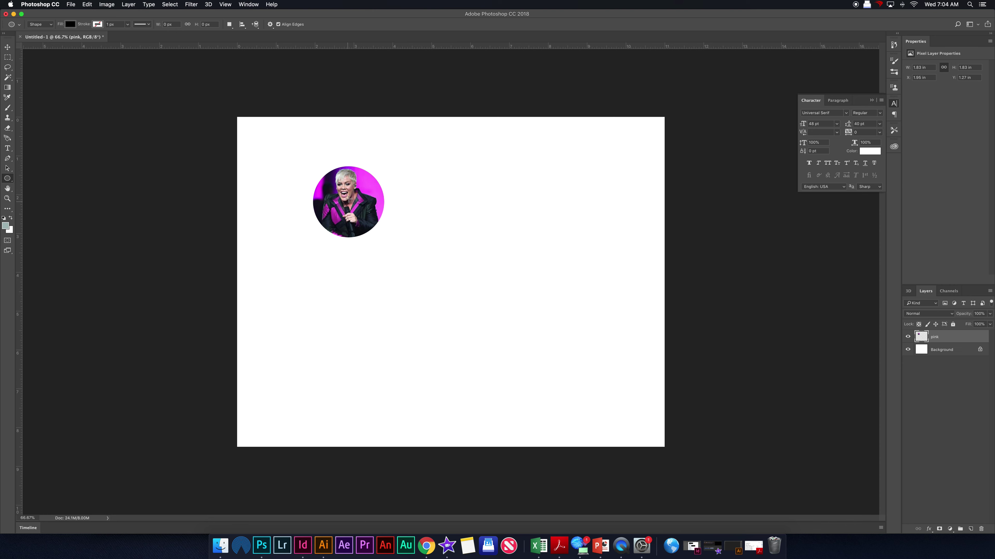
{"action": "left_click", "coordinate": [7, 47]}
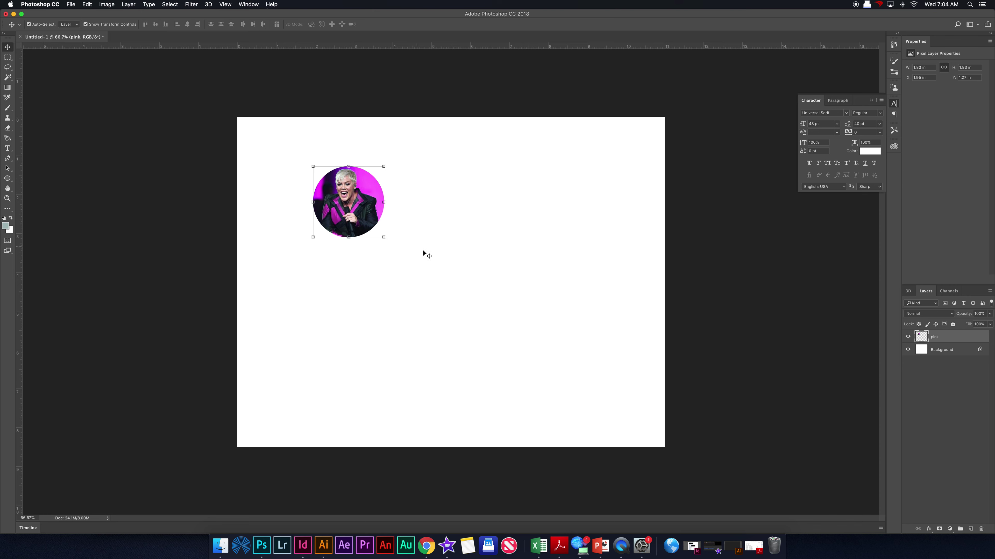
{"action": "mouse_move", "coordinate": [385, 238]}
{"action": "left_mouse_down"}
{"action": "mouse_move", "coordinate": [572, 389]}
{"action": "mouse_move", "coordinate": [408, 238]}
{"action": "mouse_move", "coordinate": [394, 247]}
{"action": "left_mouse_up"}
{"action": "mouse_move", "coordinate": [366, 206]}
{"action": "left_mouse_down"}
{"action": "mouse_move", "coordinate": [493, 206]}
{"action": "mouse_move", "coordinate": [371, 202]}
{"action": "left_mouse_up"}
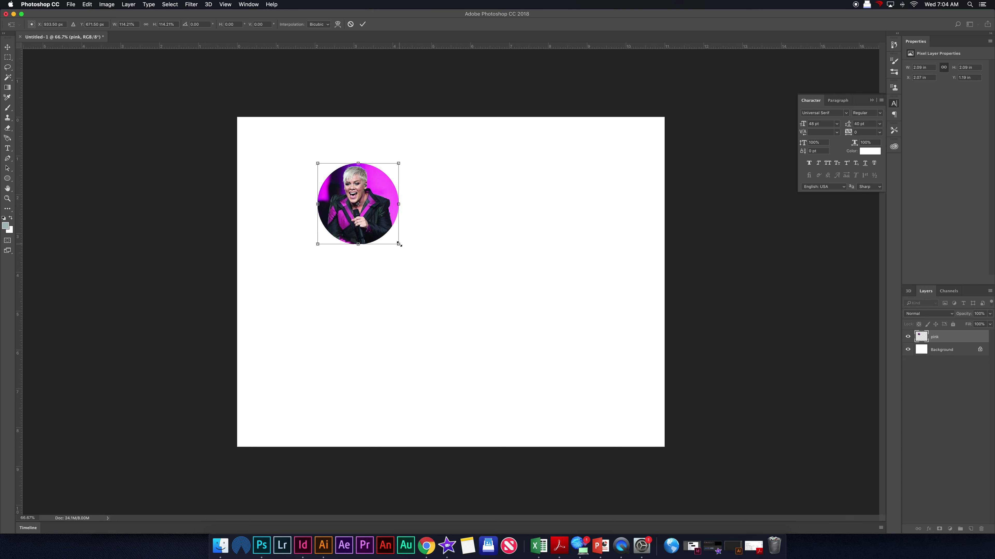
{"action": "left_click_drag", "start_coordinate": [399, 244], "coordinate": [384, 229]}
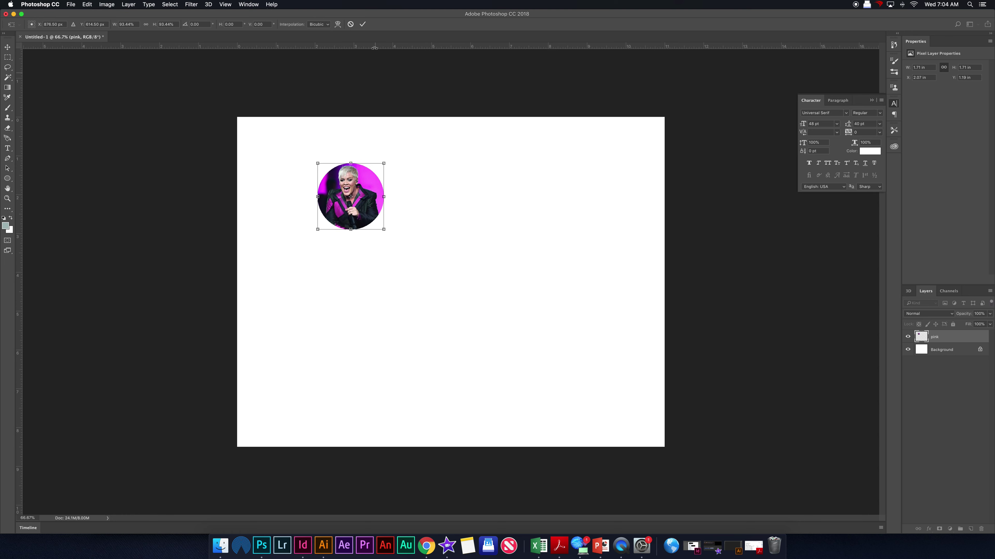
{"action": "left_click", "coordinate": [363, 24]}
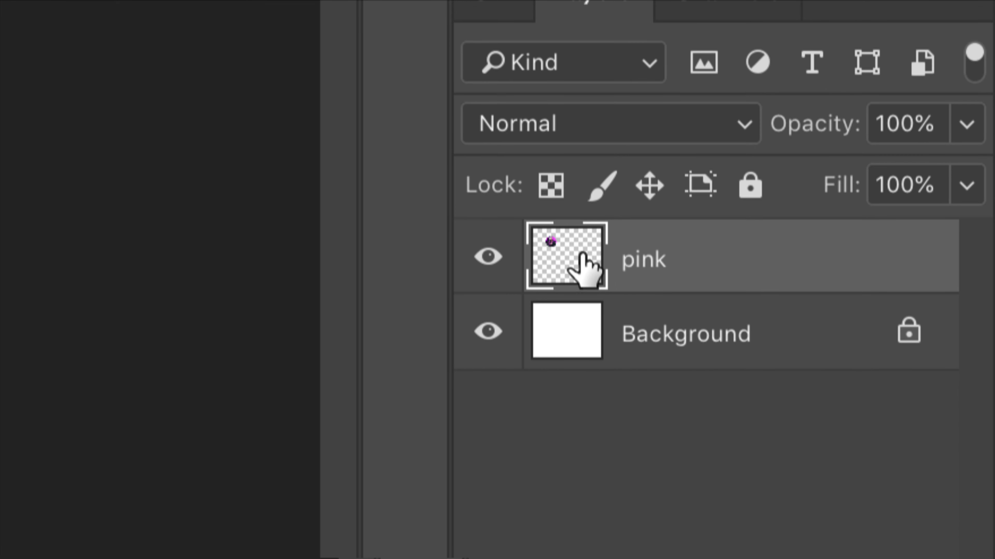
Step: Add a thick magenta stroke, sampled from the photo, to the pink layer
{"action": "double_click", "coordinate": [836, 259]}
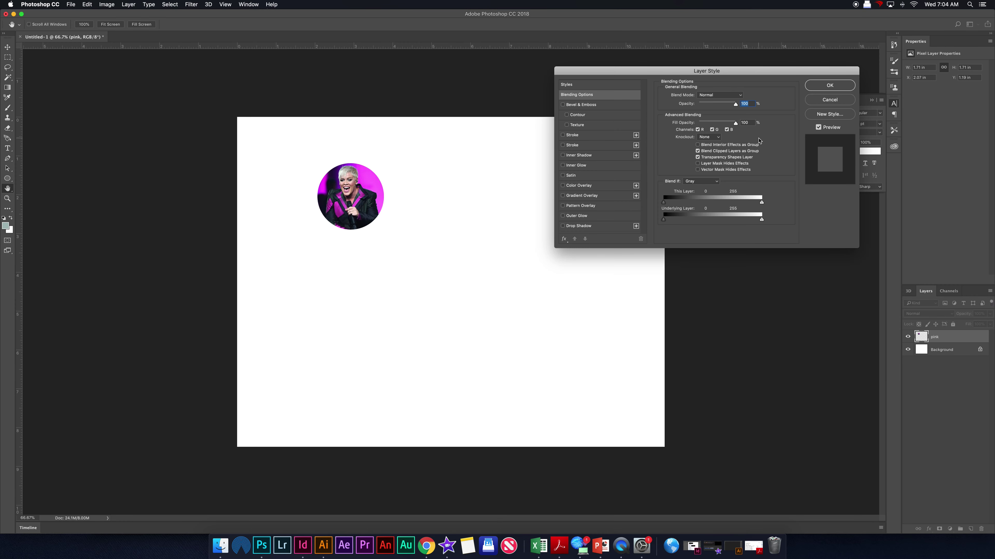
{"action": "left_click", "coordinate": [594, 139]}
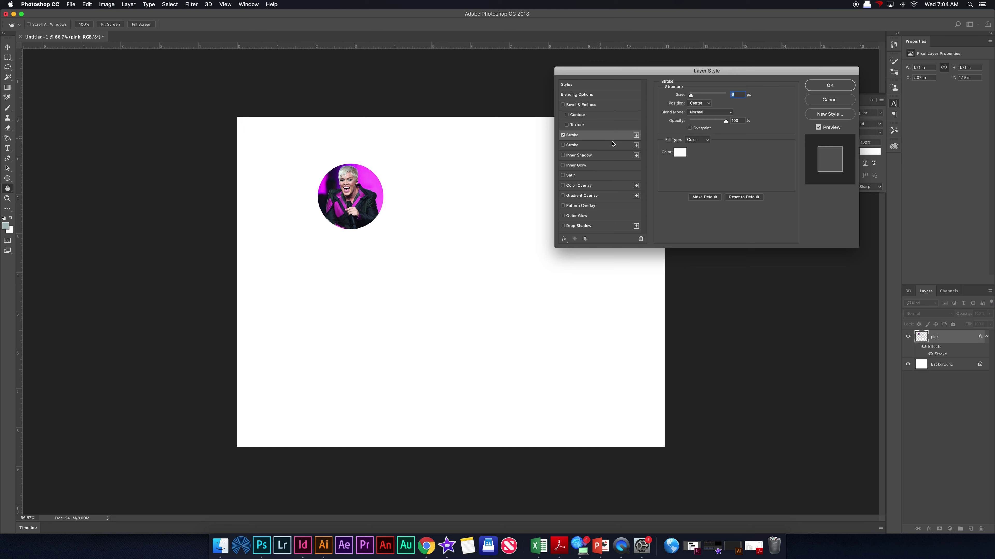
{"action": "left_click", "coordinate": [682, 153]}
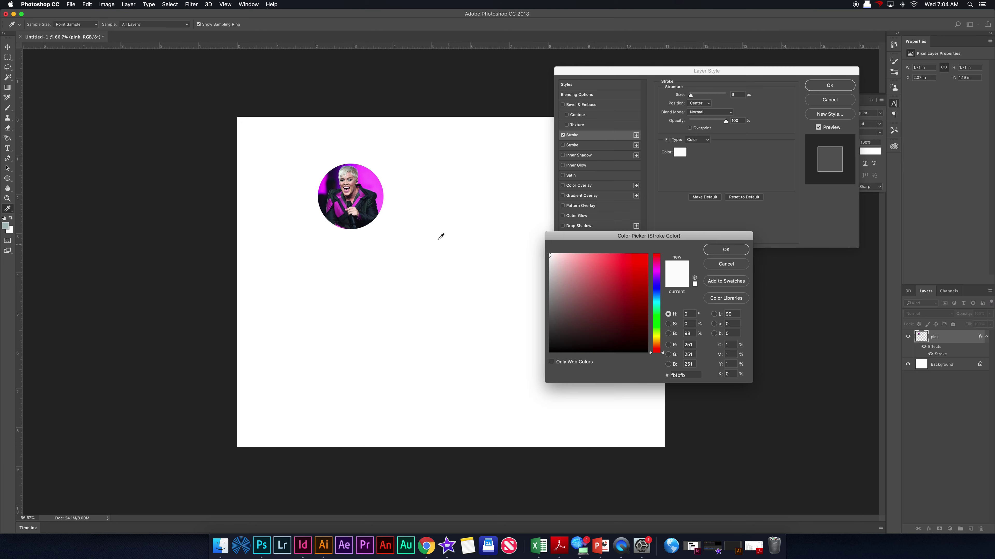
{"action": "left_click", "coordinate": [363, 192]}
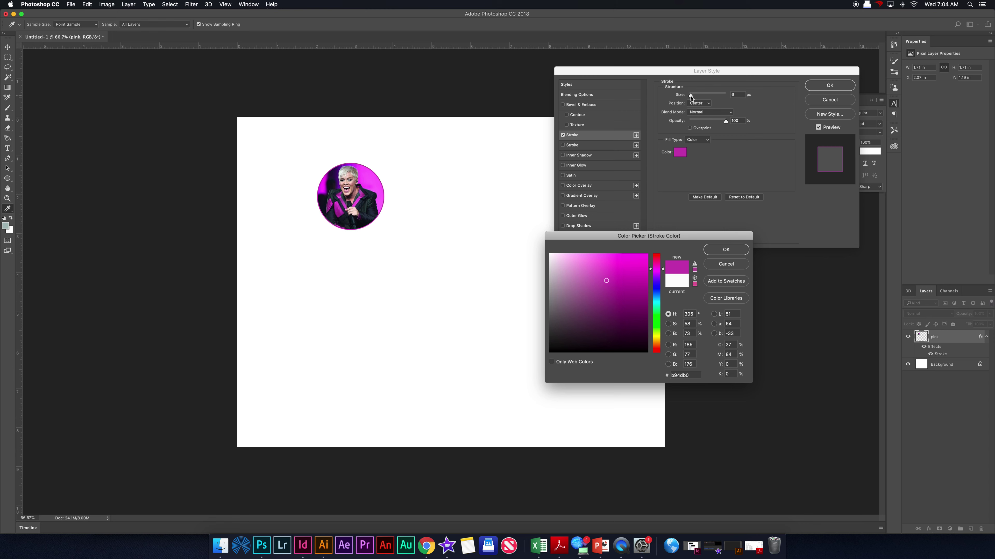
{"action": "left_click", "coordinate": [716, 249]}
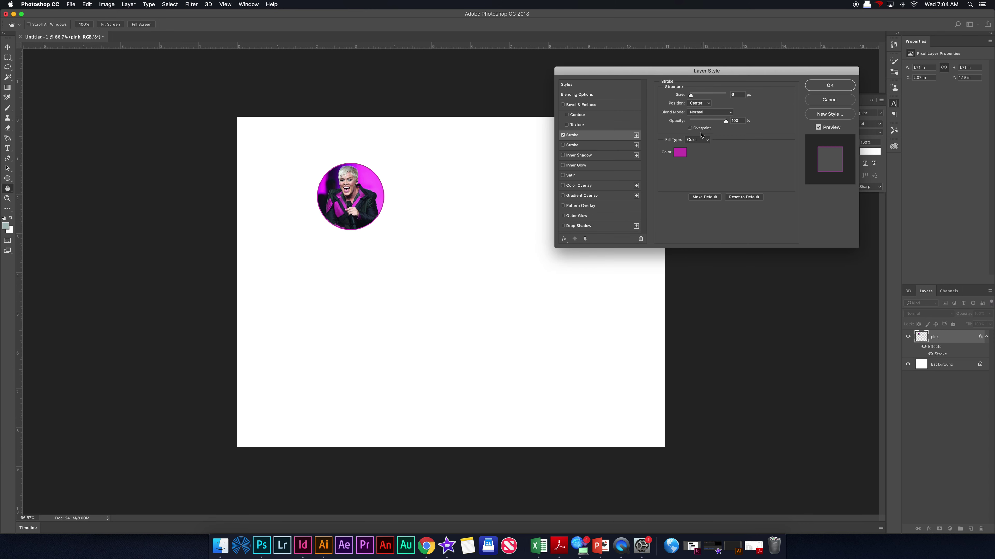
{"action": "left_click_drag", "start_coordinate": [690, 96], "coordinate": [693, 98]}
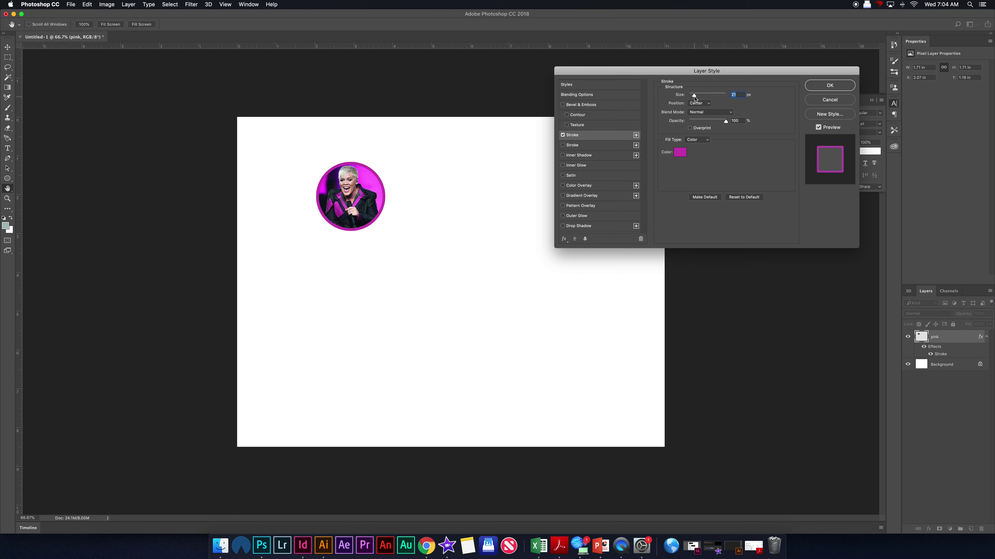
{"action": "left_click", "coordinate": [829, 85]}
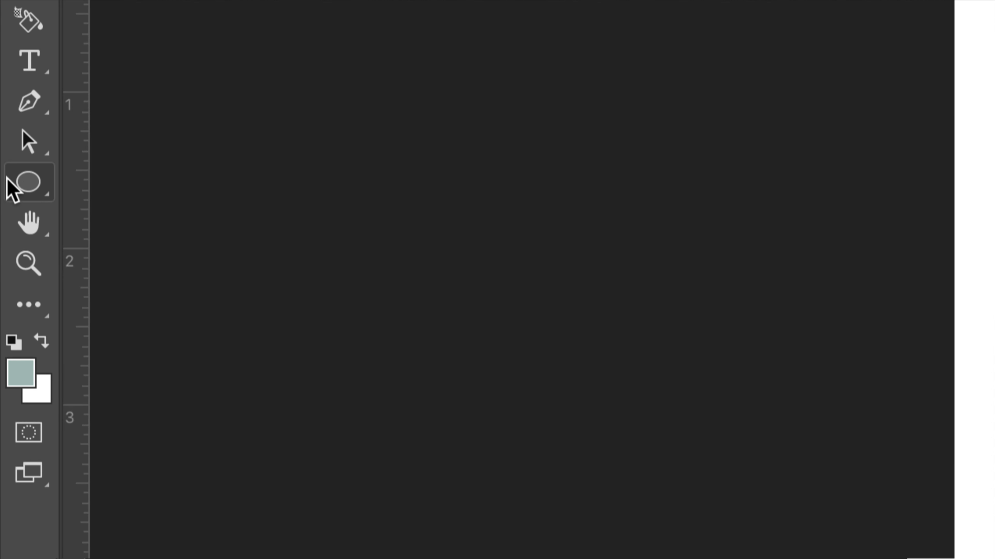
Step: Switch the shape tool from the Ellipse Tool to the Custom Shape Tool
{"action": "left_click", "coordinate": [8, 180]}
{"action": "right_click", "coordinate": [28, 187]}
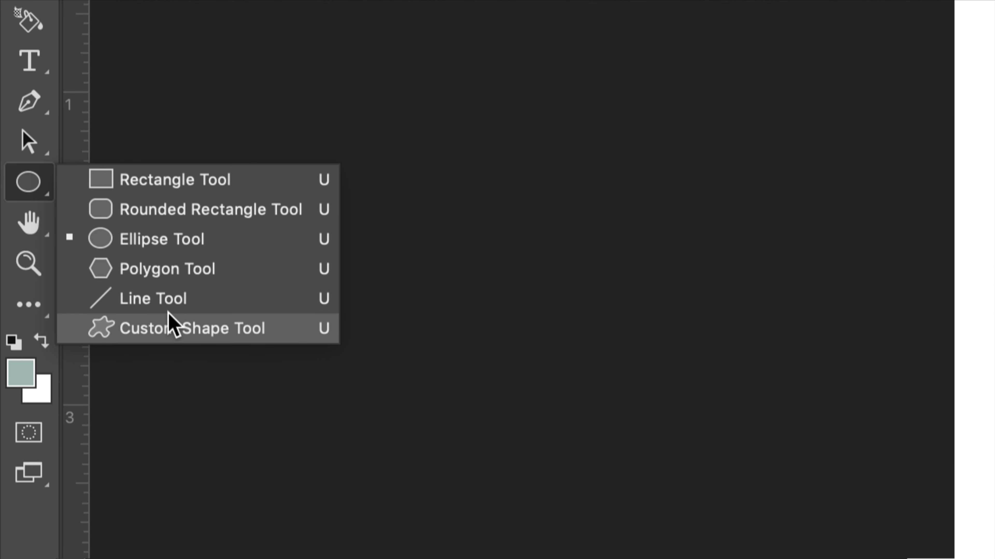
{"action": "left_click", "coordinate": [171, 328]}
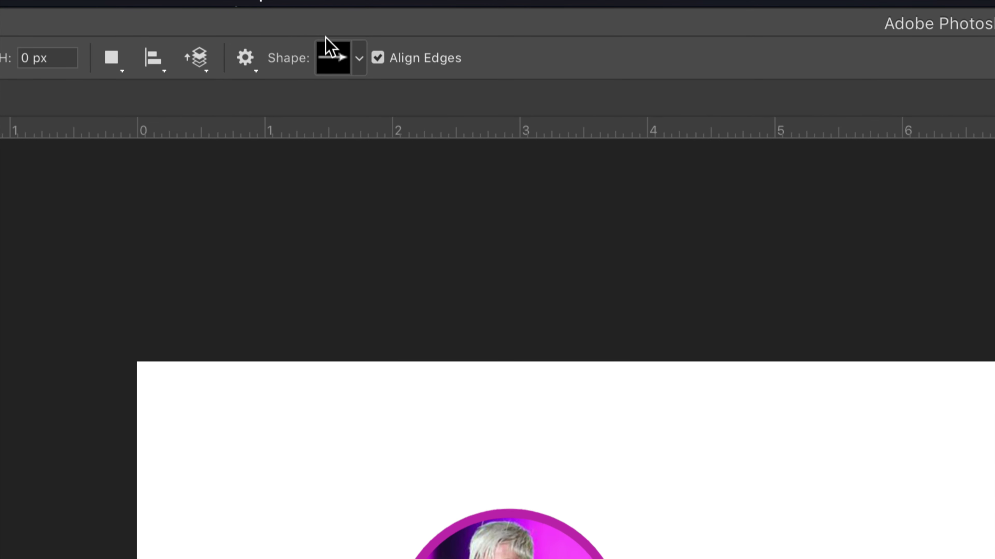
Step: Browse the default shapes in the custom shape picker and bring up its settings menu
{"action": "left_click", "coordinate": [359, 59]}
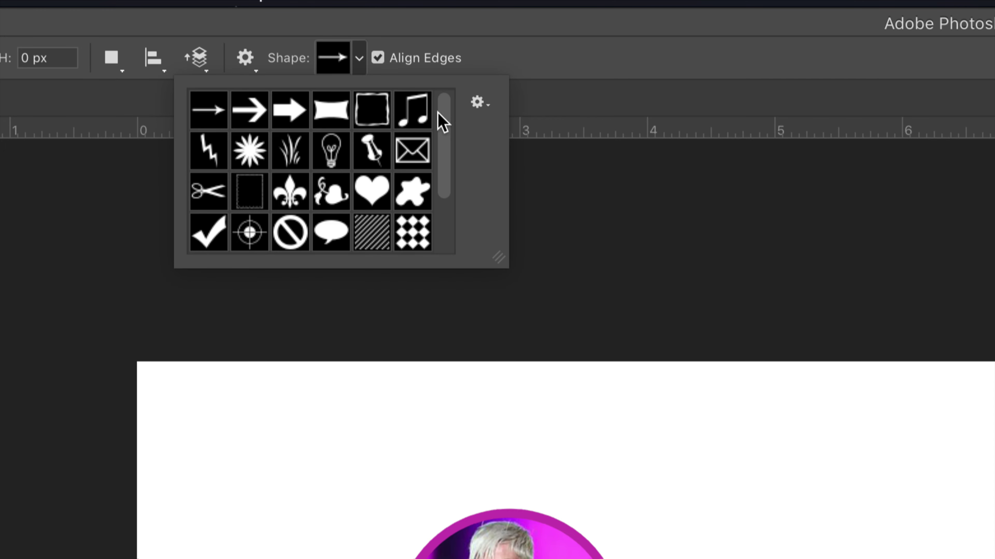
{"action": "left_click_drag", "start_coordinate": [442, 121], "coordinate": [446, 192]}
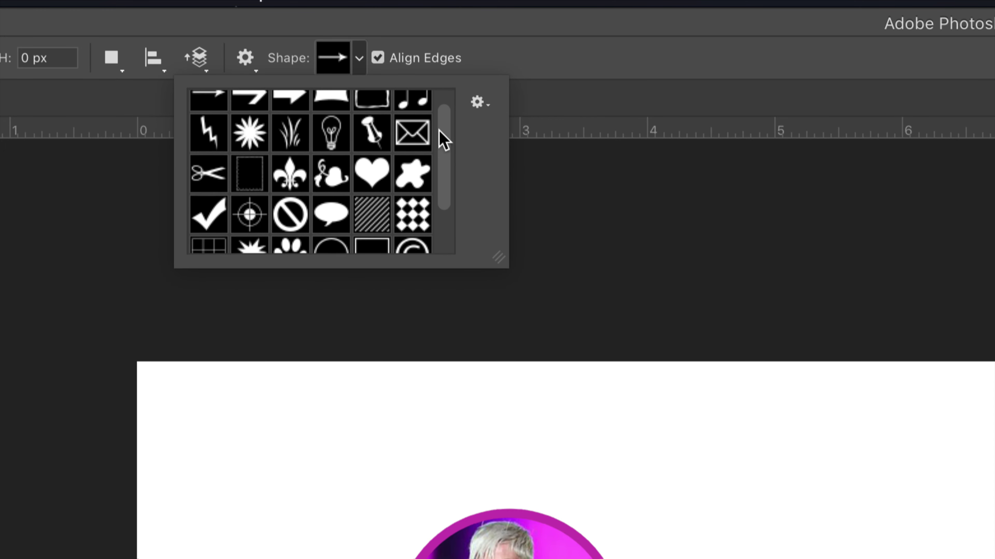
{"action": "left_click_drag", "start_coordinate": [444, 139], "coordinate": [444, 115]}
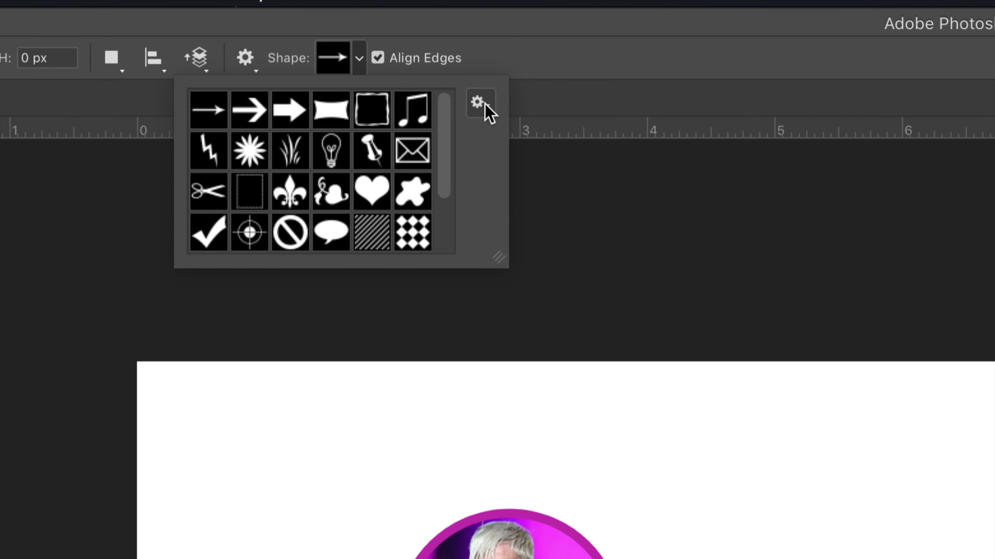
{"action": "left_click", "coordinate": [478, 102]}
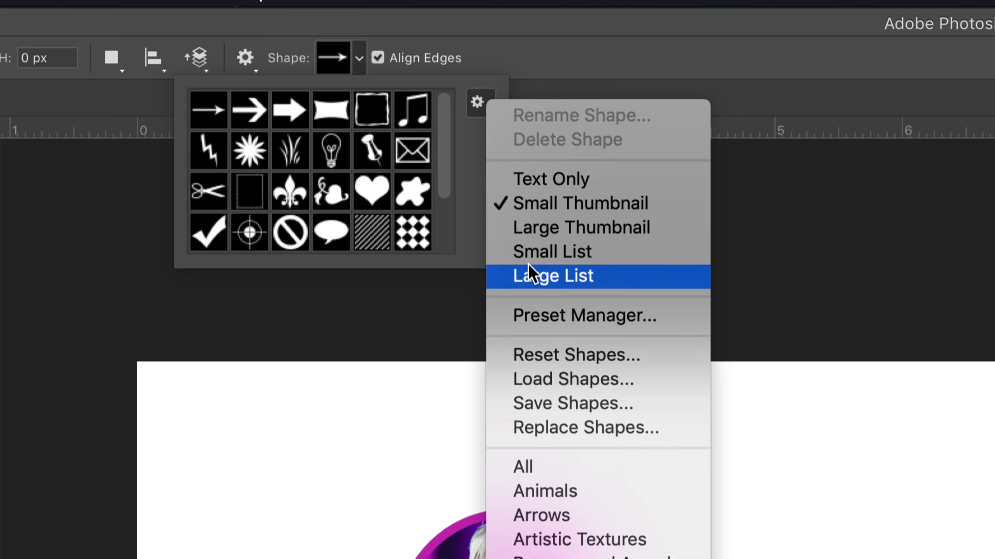
Step: Replace the picker's shapes with the All set and select the rounded shield shape
{"action": "left_click", "coordinate": [557, 462]}
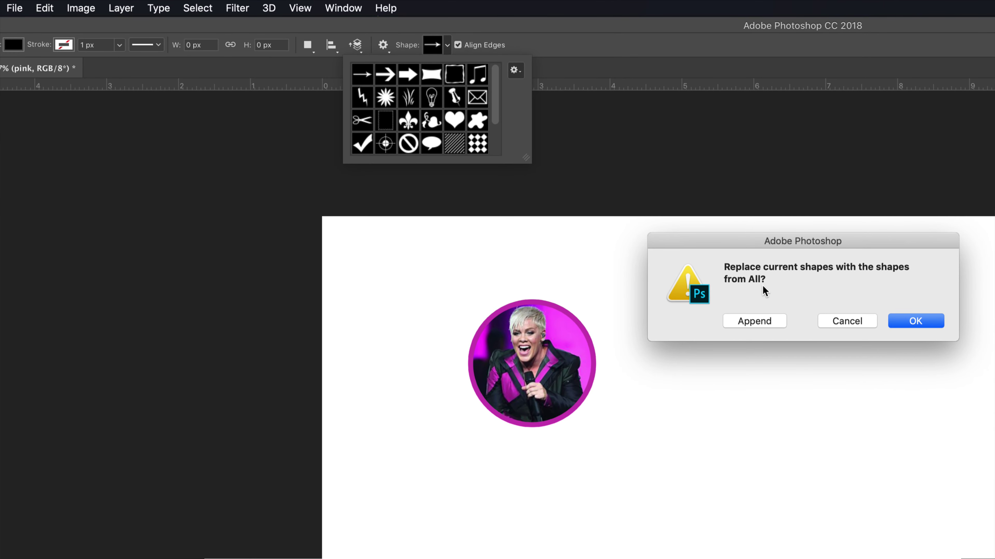
{"action": "left_click", "coordinate": [906, 325]}
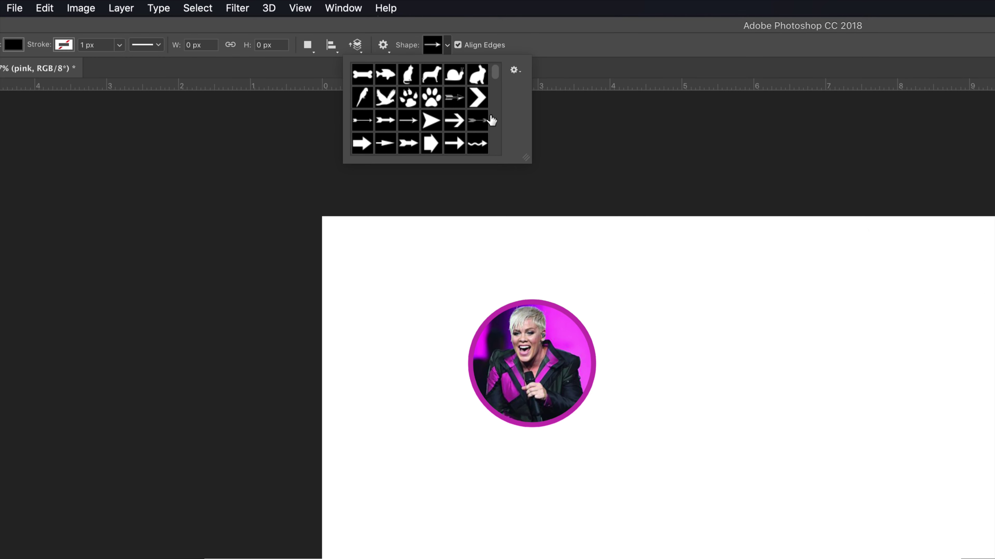
{"action": "scroll", "coordinate": [473, 110], "scroll_direction": "down", "scroll_amount": 5}
{"action": "scroll", "coordinate": [474, 110], "scroll_direction": "down", "scroll_amount": 15}
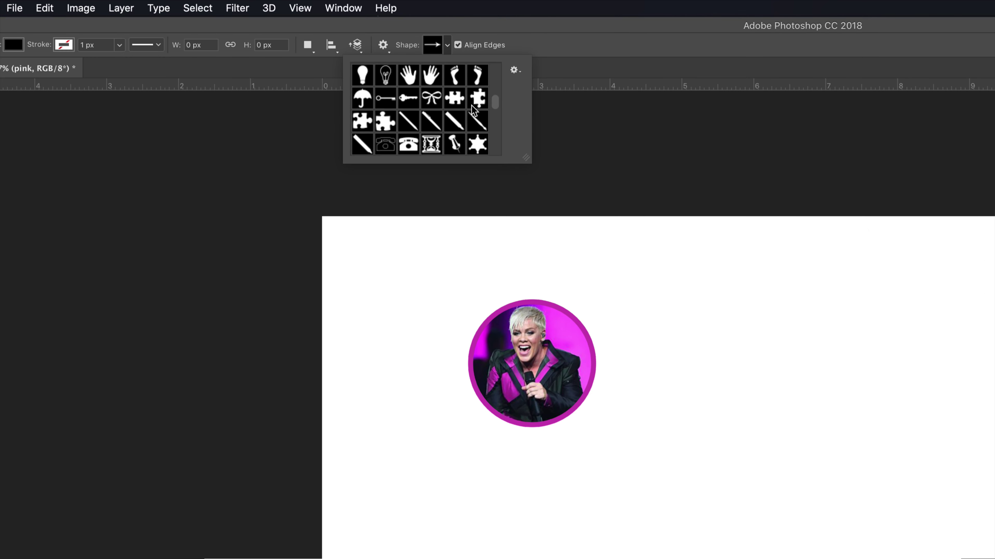
{"action": "scroll", "coordinate": [474, 111], "scroll_direction": "down", "scroll_amount": 2}
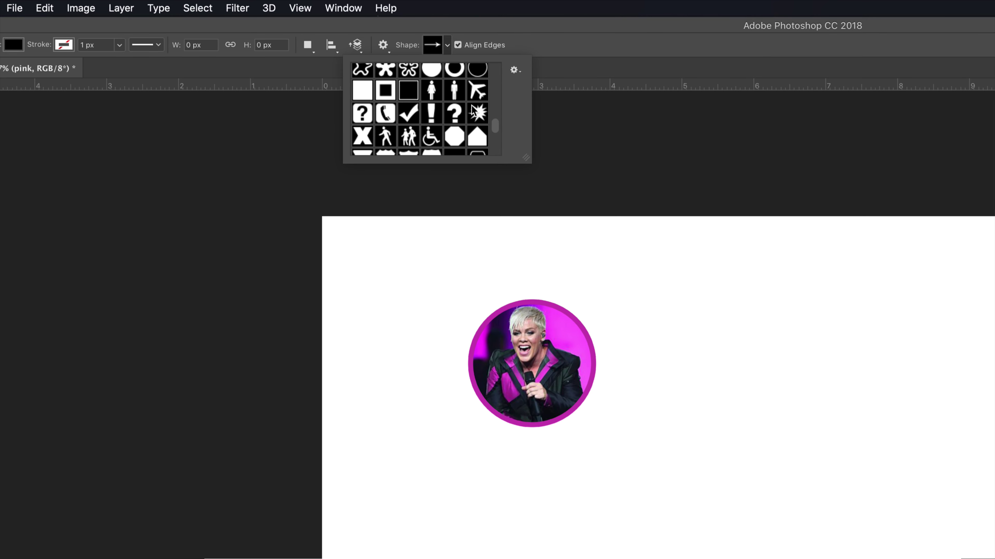
{"action": "scroll", "coordinate": [471, 105], "scroll_direction": "down", "scroll_amount": 2}
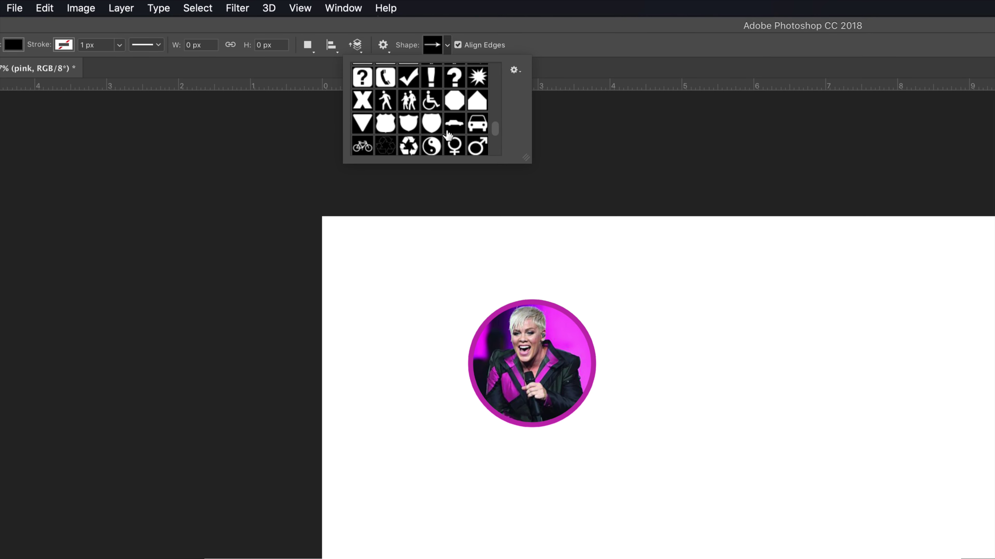
{"action": "left_click", "coordinate": [435, 127]}
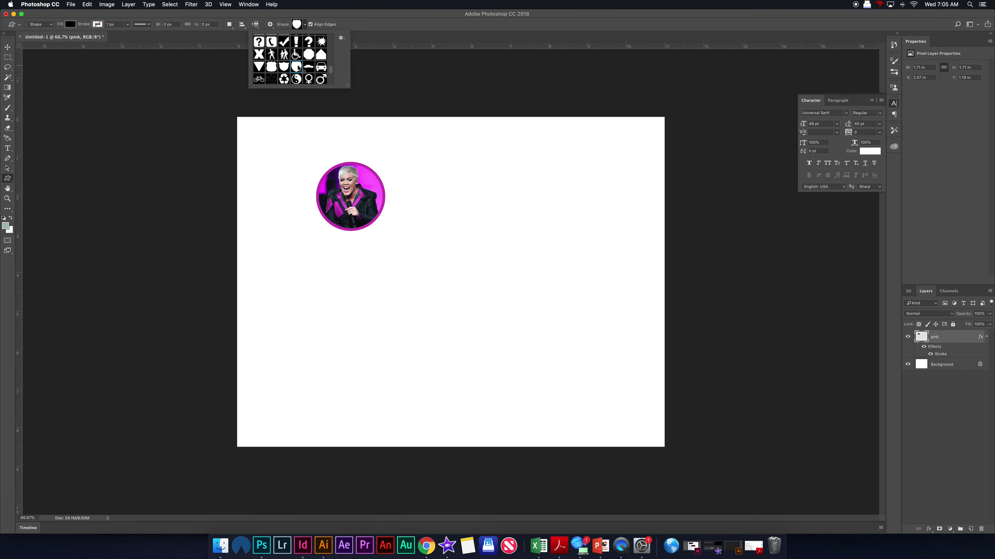
Step: Draw a black shield beside the photo circle and embed texture1.jpg, scaled to about 31% over it
{"action": "left_click_drag", "start_coordinate": [414, 161], "coordinate": [475, 247]}
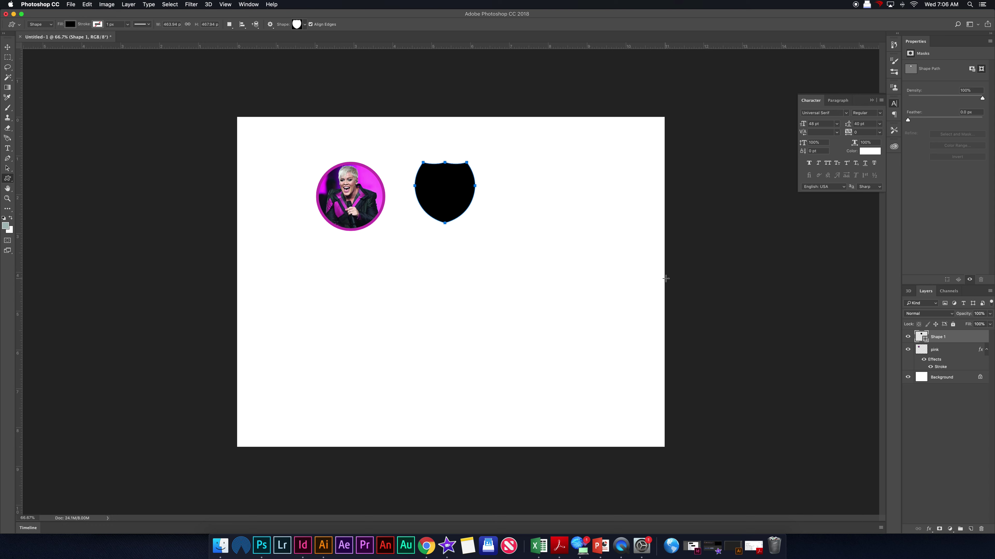
{"action": "left_click", "coordinate": [71, 5]}
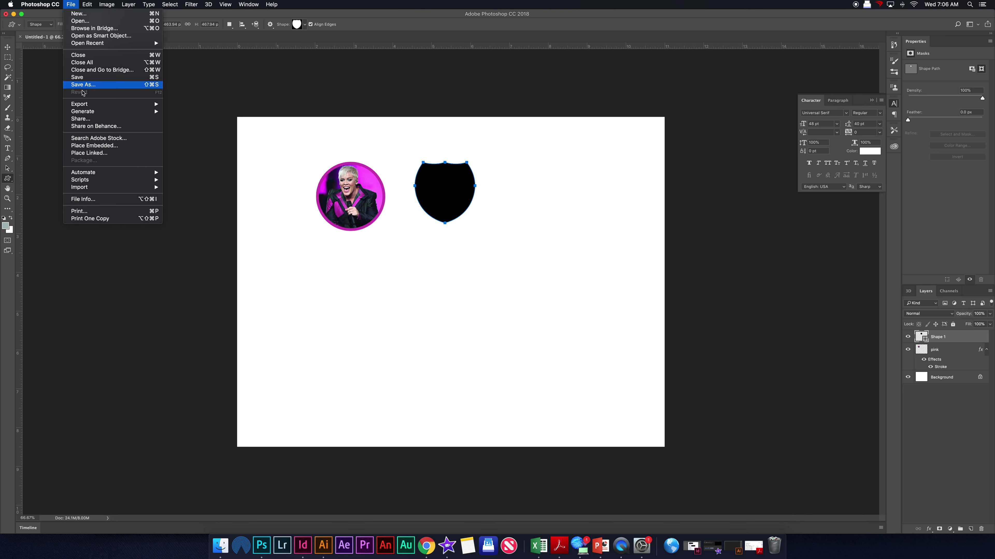
{"action": "left_click", "coordinate": [96, 146]}
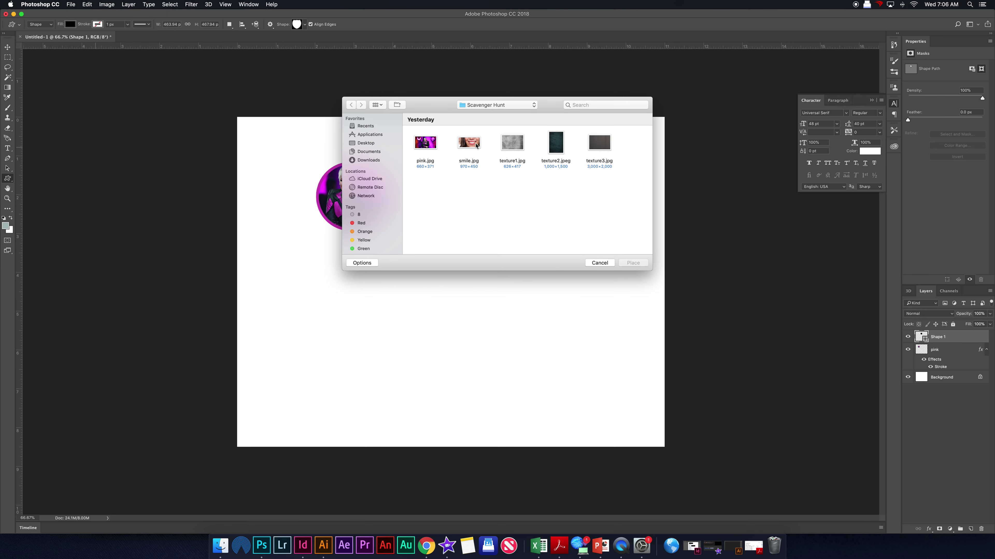
{"action": "double_click", "coordinate": [520, 145]}
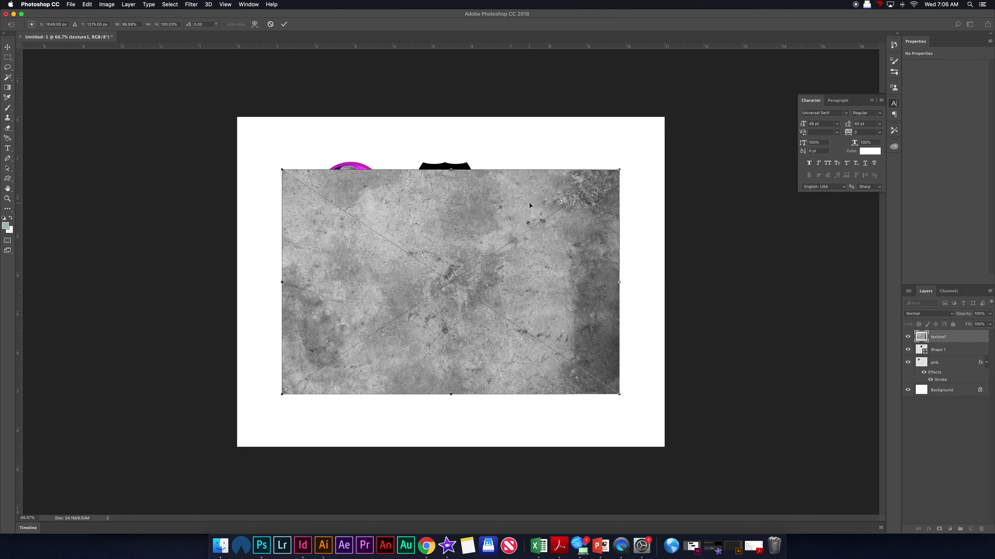
{"action": "left_click_drag", "start_coordinate": [619, 169], "coordinate": [501, 179]}
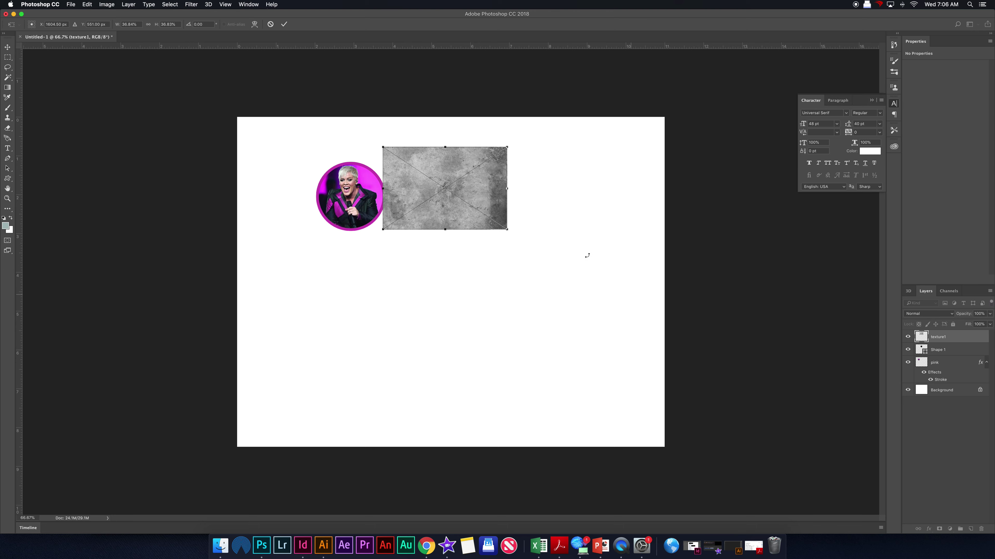
{"action": "left_click", "coordinate": [284, 24]}
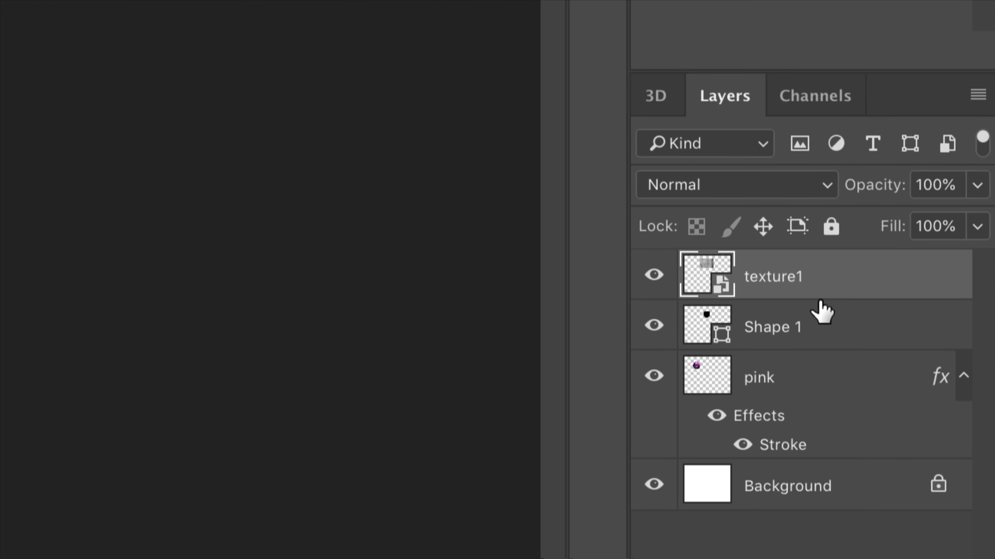
Step: Clip texture1 into the shield shape and merge both into one texture1 layer
{"action": "left_click", "coordinate": [828, 293], "text": "alt"}
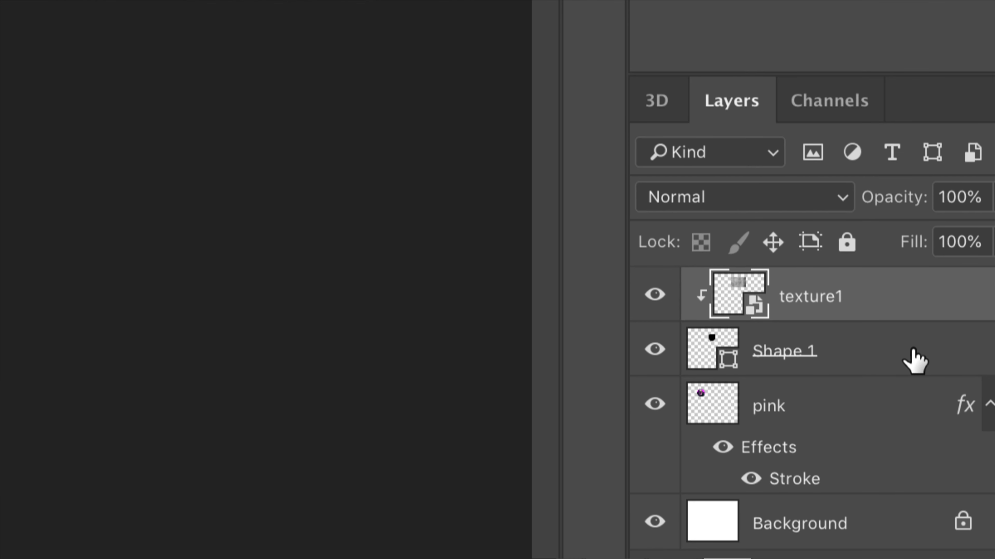
{"action": "left_click", "coordinate": [912, 353], "text": "shift"}
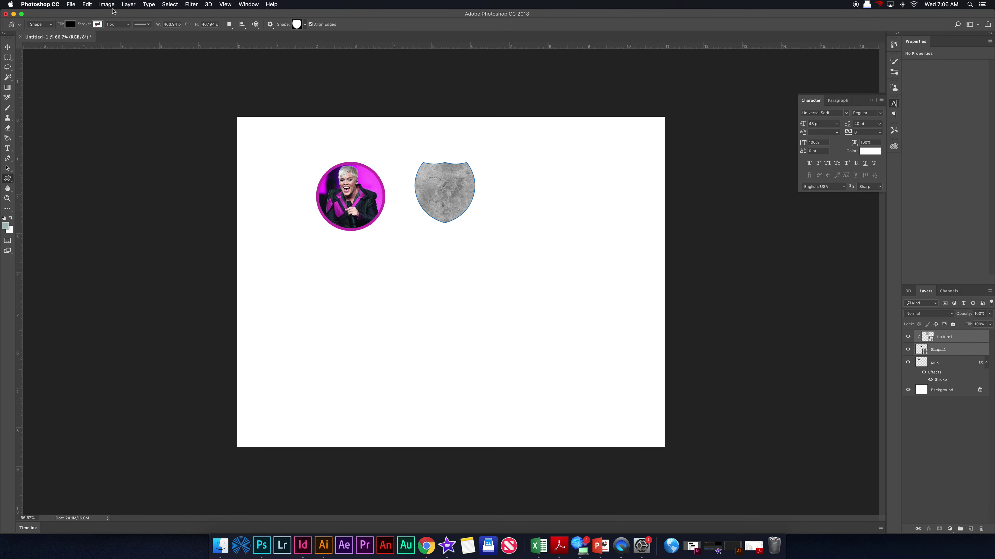
{"action": "left_click", "coordinate": [128, 4]}
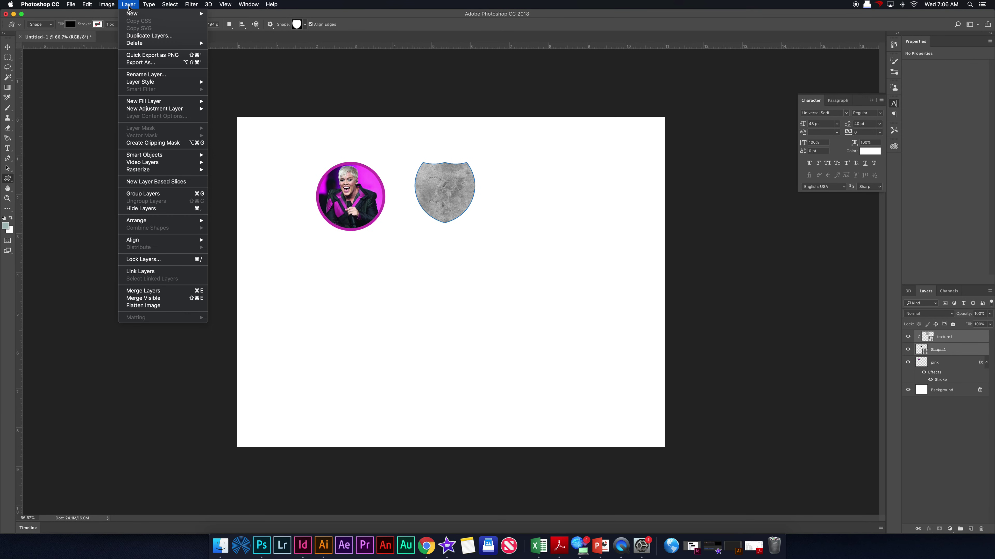
{"action": "left_click", "coordinate": [186, 294]}
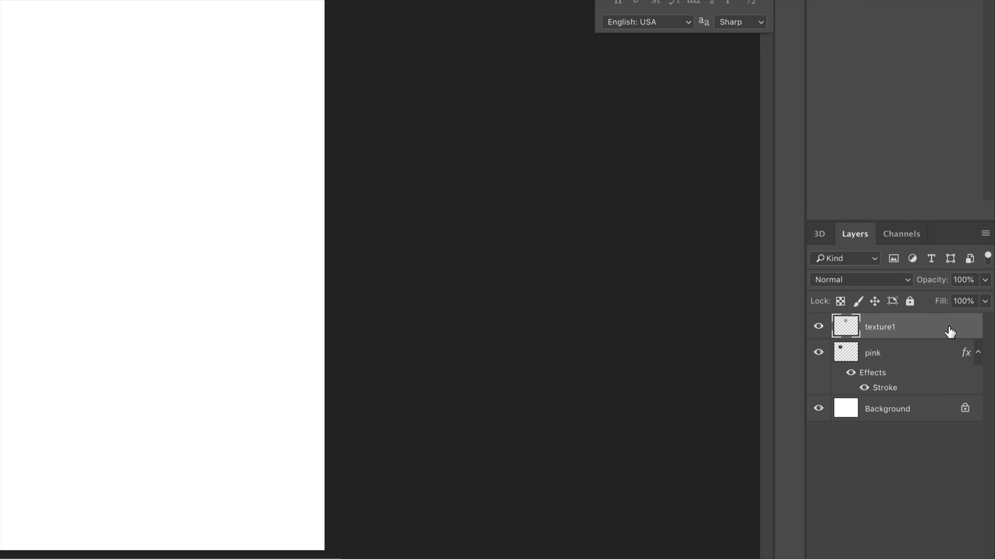
Step: Give the texture1 shield a 21 px stroke in a mid grey sampled from its texture
{"action": "double_click", "coordinate": [972, 338]}
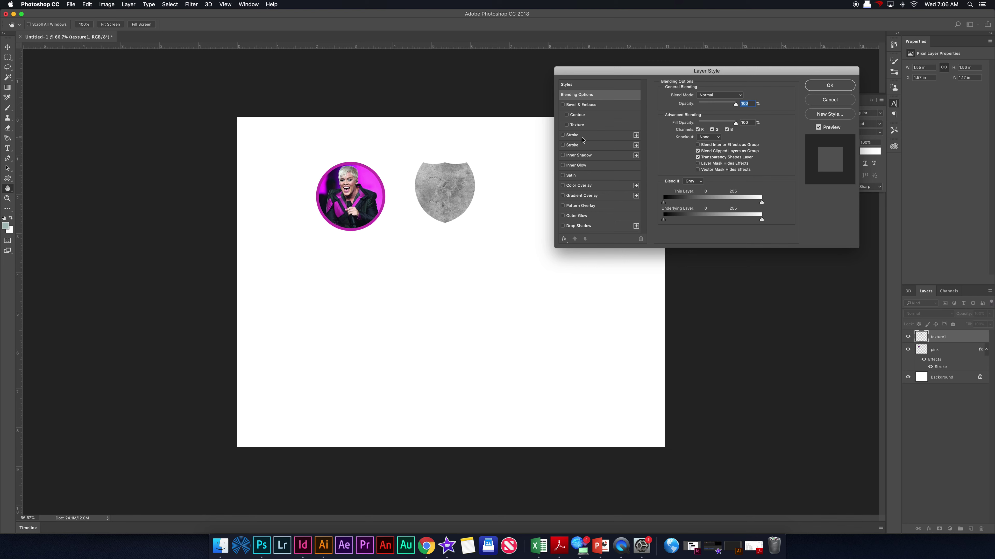
{"action": "left_click", "coordinate": [582, 135]}
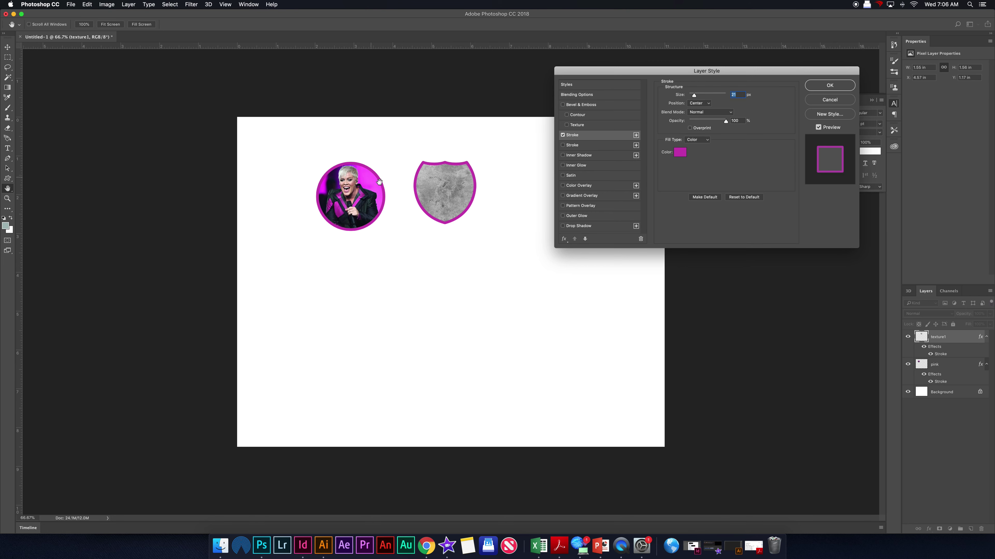
{"action": "left_click", "coordinate": [679, 154]}
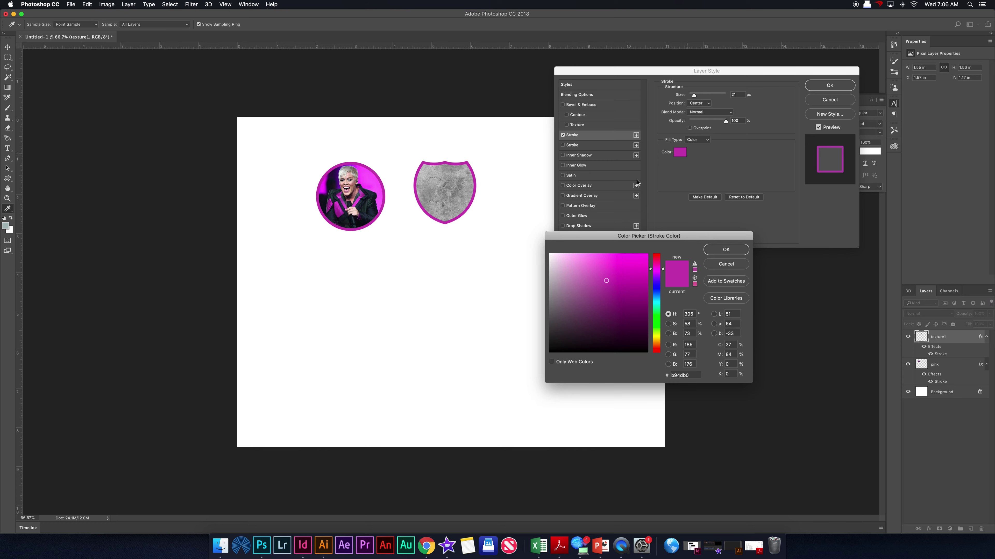
{"action": "left_click", "coordinate": [445, 185]}
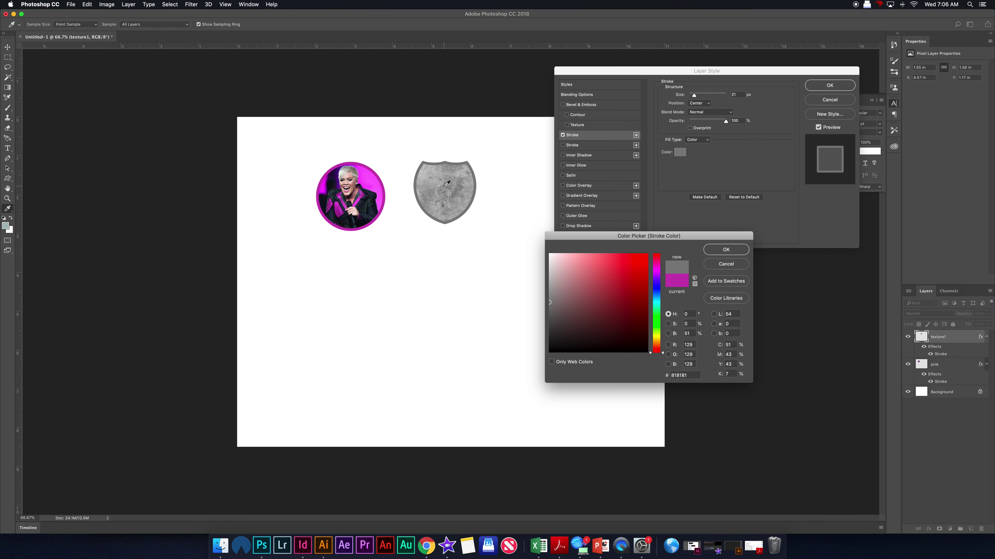
{"action": "left_click", "coordinate": [446, 184]}
{"action": "left_click", "coordinate": [446, 204]}
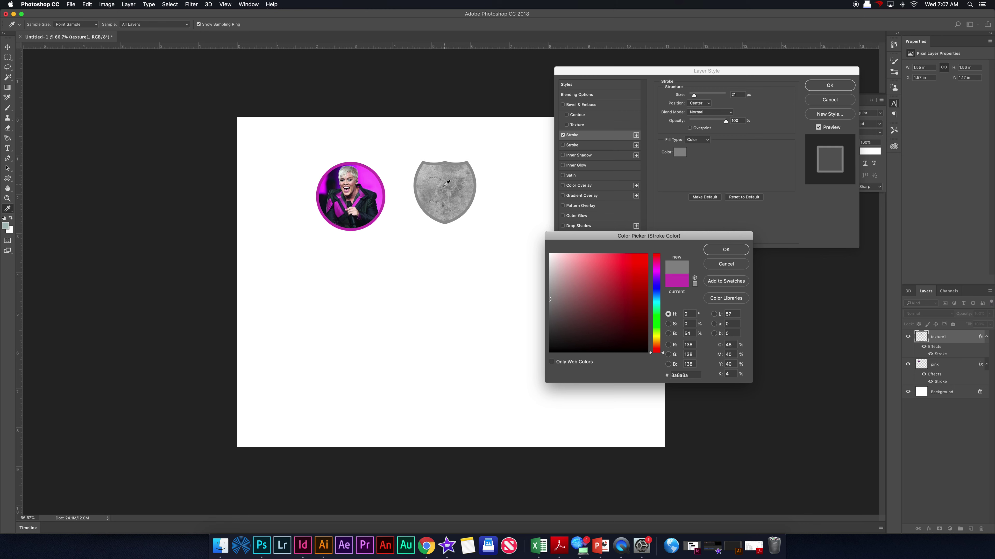
{"action": "left_click", "coordinate": [446, 204]}
{"action": "left_click", "coordinate": [716, 253]}
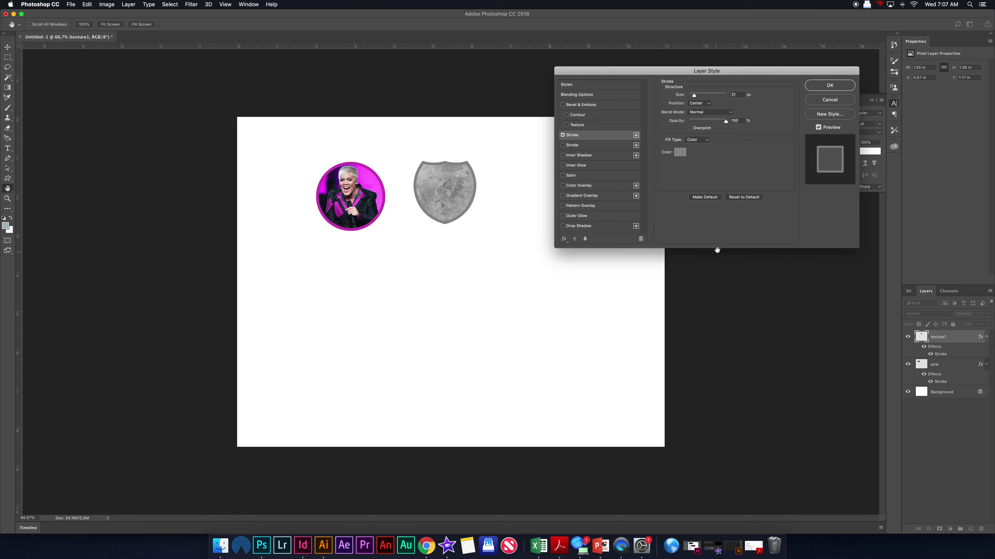
{"action": "left_click", "coordinate": [838, 87]}
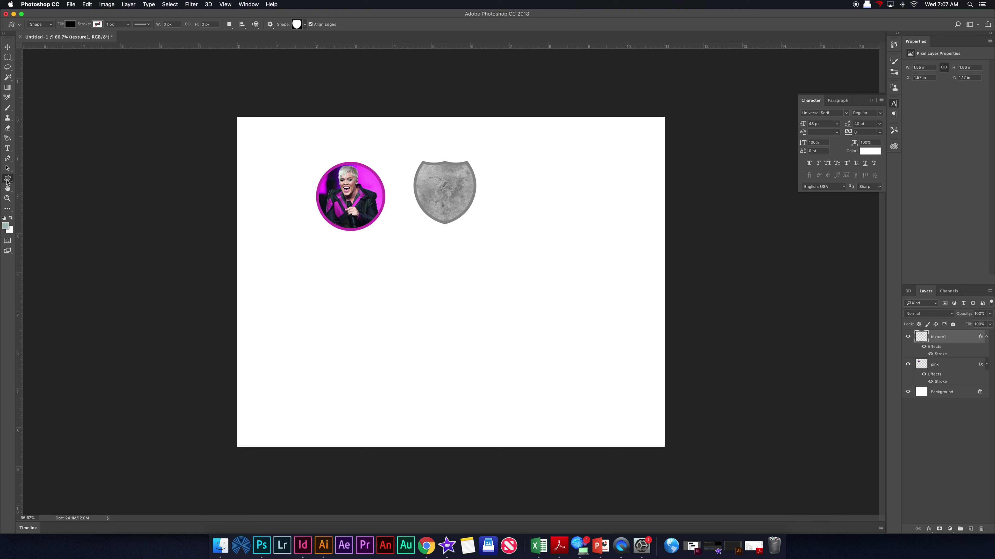
Step: Draw a black custom car shape to the right of the shield
{"action": "left_click", "coordinate": [305, 24]}
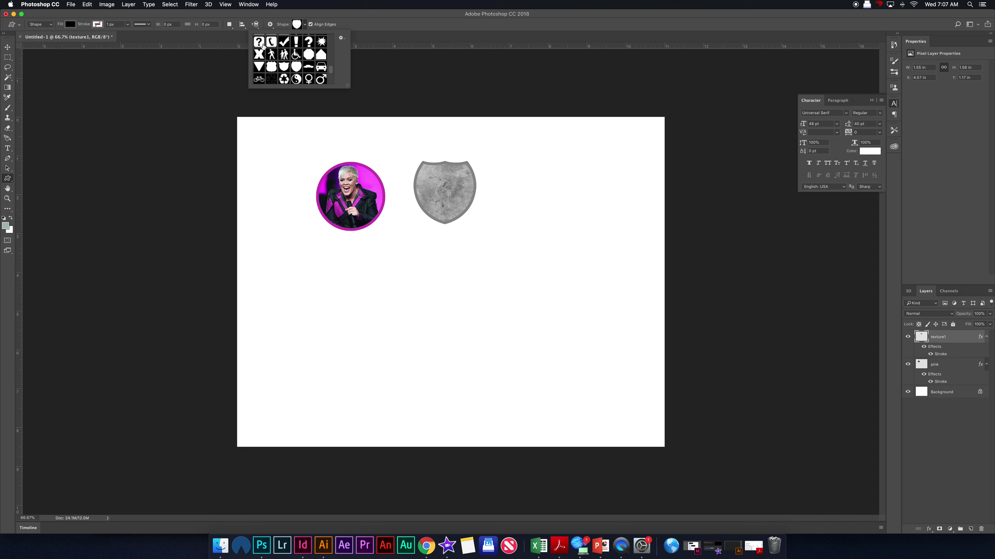
{"action": "left_click", "coordinate": [321, 67]}
{"action": "left_click_drag", "start_coordinate": [511, 169], "coordinate": [591, 236]}
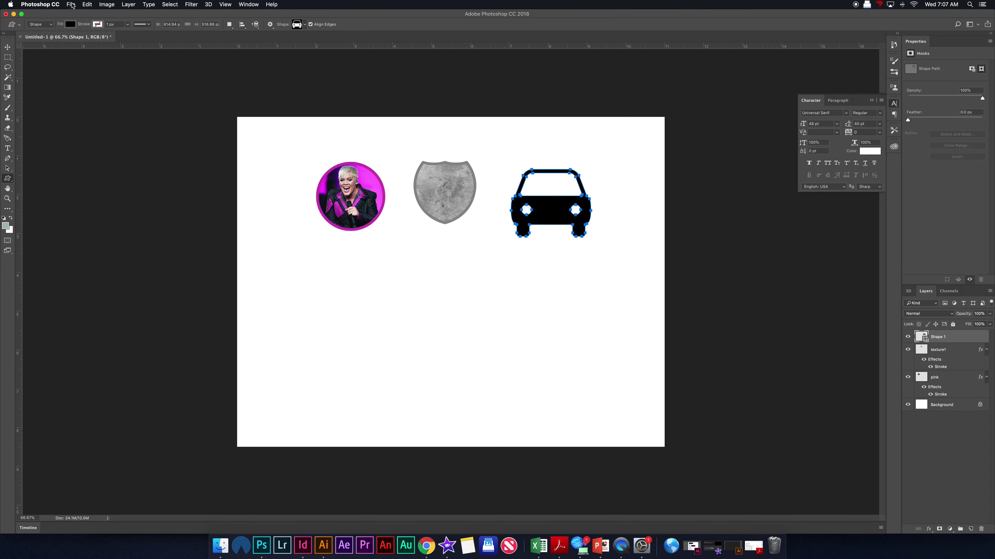
Step: Place texture2.jpeg embedded and scale it to about 19.5% over the car
{"action": "left_click", "coordinate": [71, 5]}
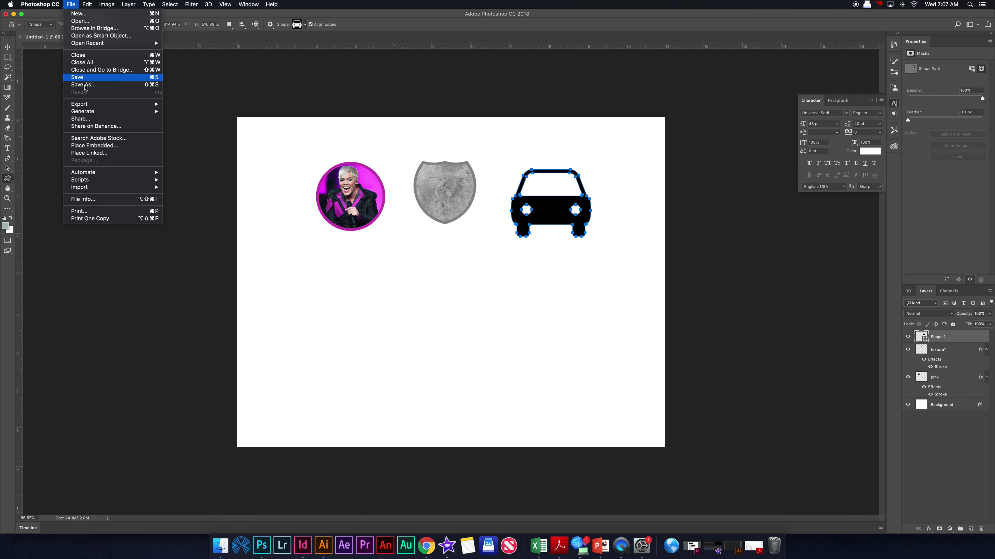
{"action": "left_click", "coordinate": [97, 147]}
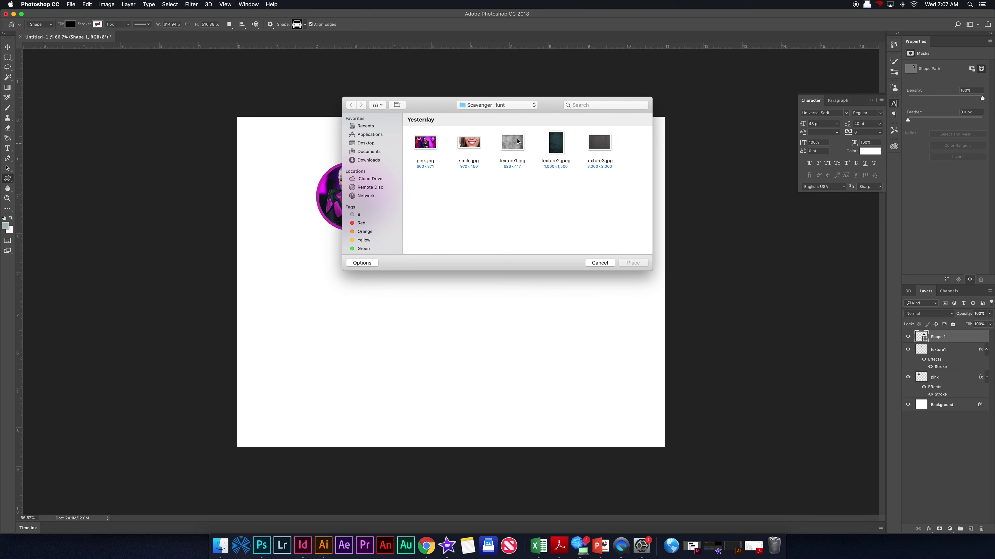
{"action": "left_click", "coordinate": [559, 161]}
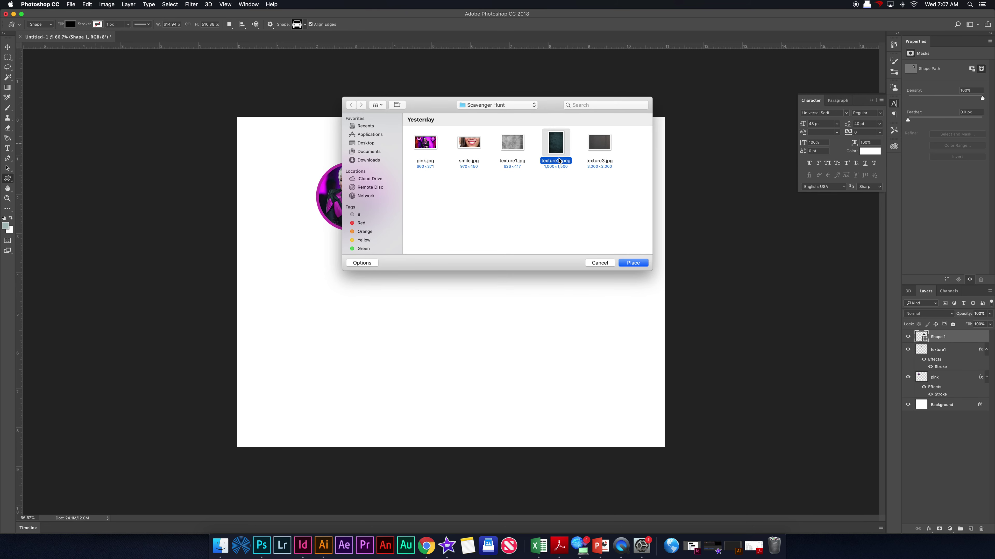
{"action": "left_click", "coordinate": [625, 263]}
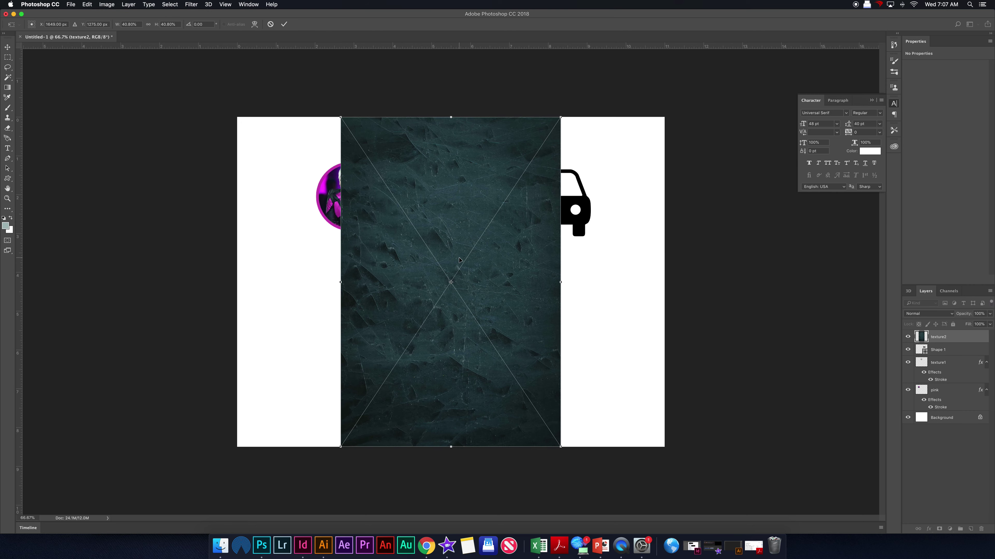
{"action": "left_click_drag", "start_coordinate": [459, 260], "coordinate": [533, 246]}
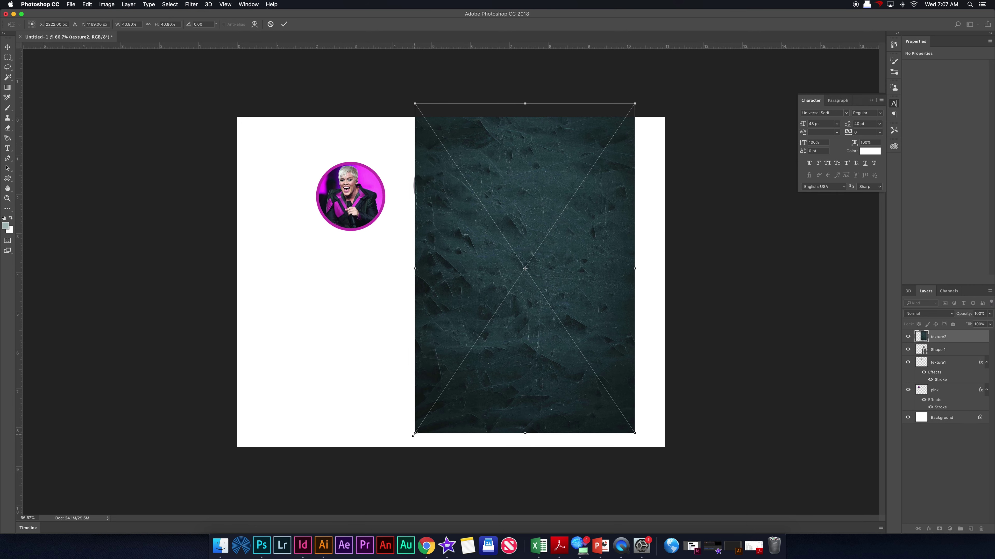
{"action": "left_click_drag", "start_coordinate": [414, 434], "coordinate": [527, 258]}
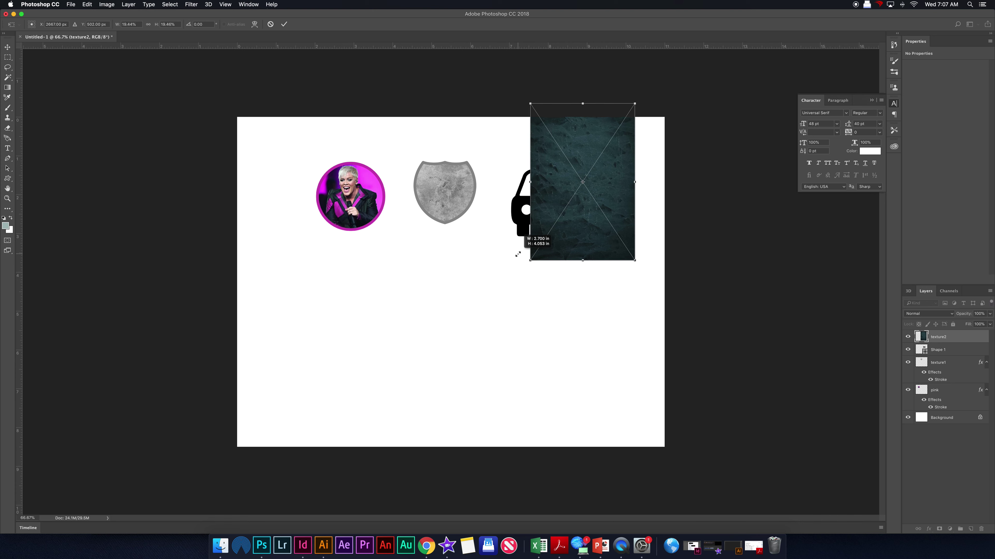
{"action": "left_click_drag", "start_coordinate": [537, 222], "coordinate": [514, 220]}
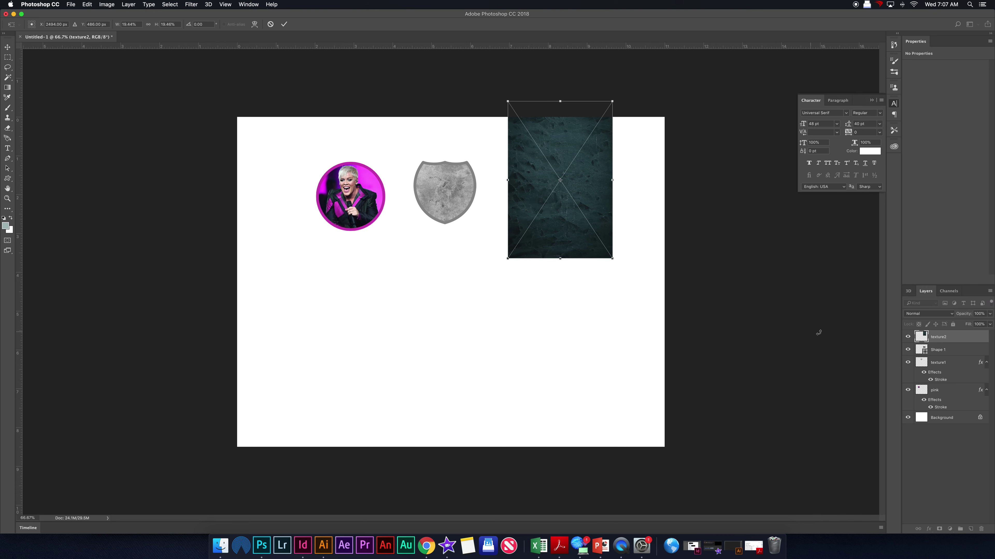
{"action": "key", "text": "Return"}
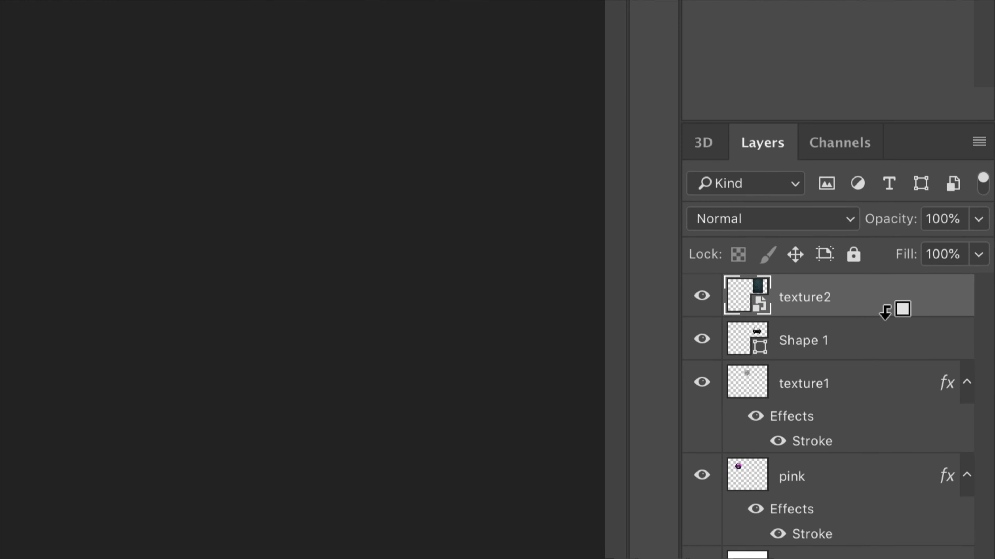
Step: Clip texture2 to the car shape and select both layers together
{"action": "left_click", "coordinate": [869, 313], "text": "alt"}
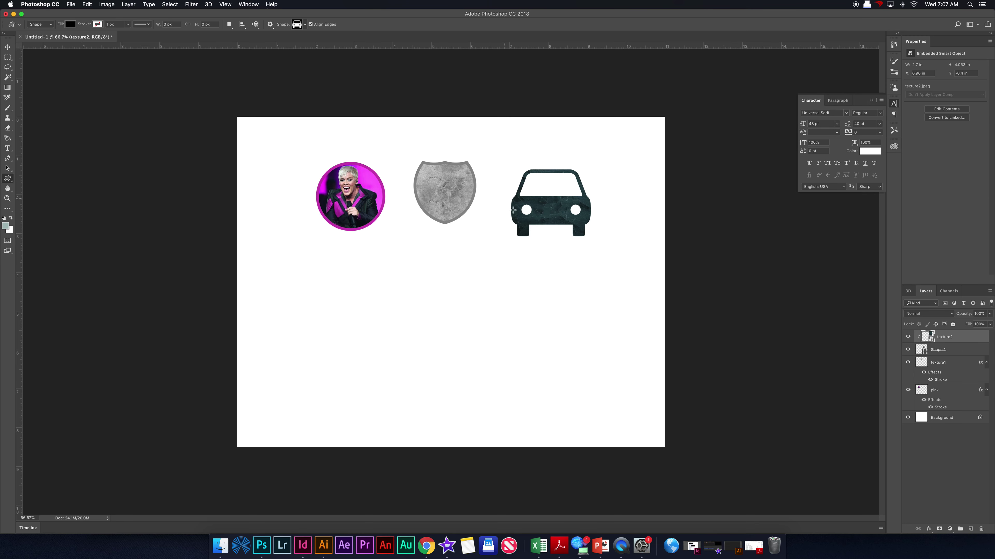
{"action": "left_click", "coordinate": [958, 350], "text": "shift"}
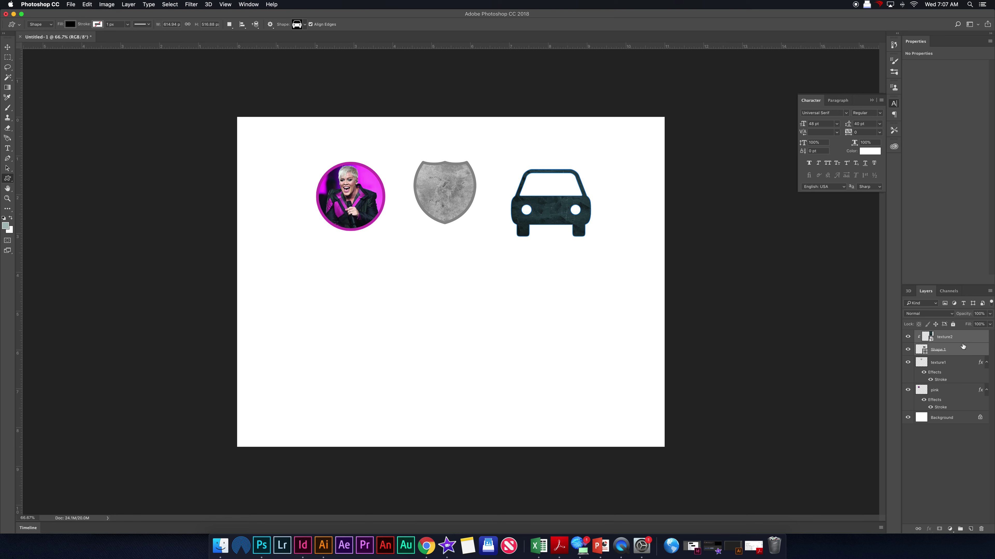
{"action": "left_click", "coordinate": [129, 5]}
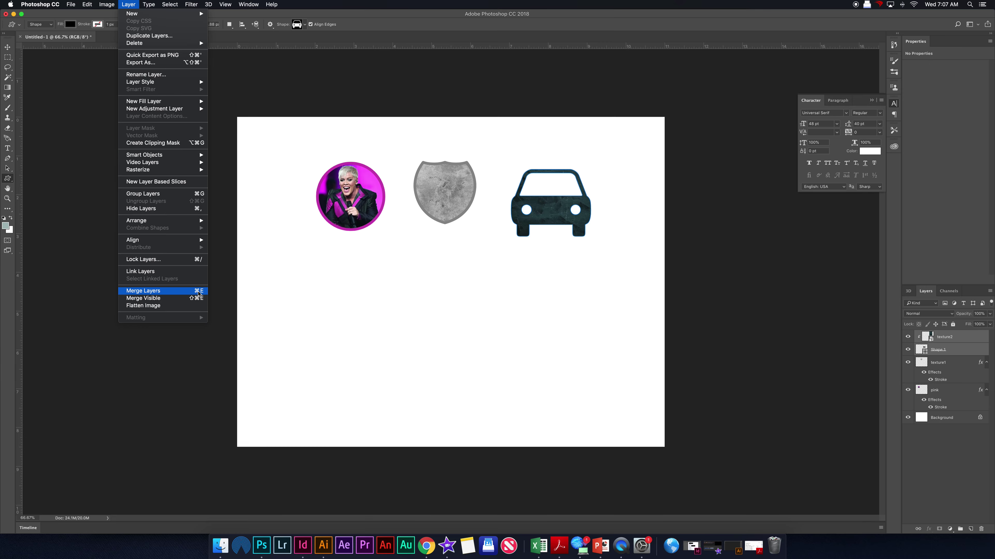
Step: Merge texture2 and the car shape into one texture2 layer with Cmd+E
{"action": "left_click", "coordinate": [128, 3]}
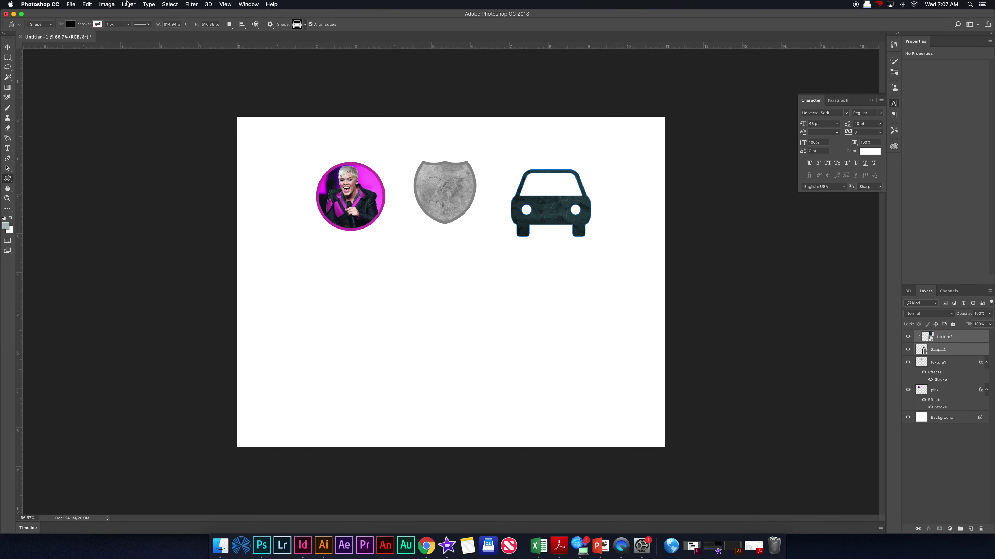
{"action": "key", "text": "super+e"}
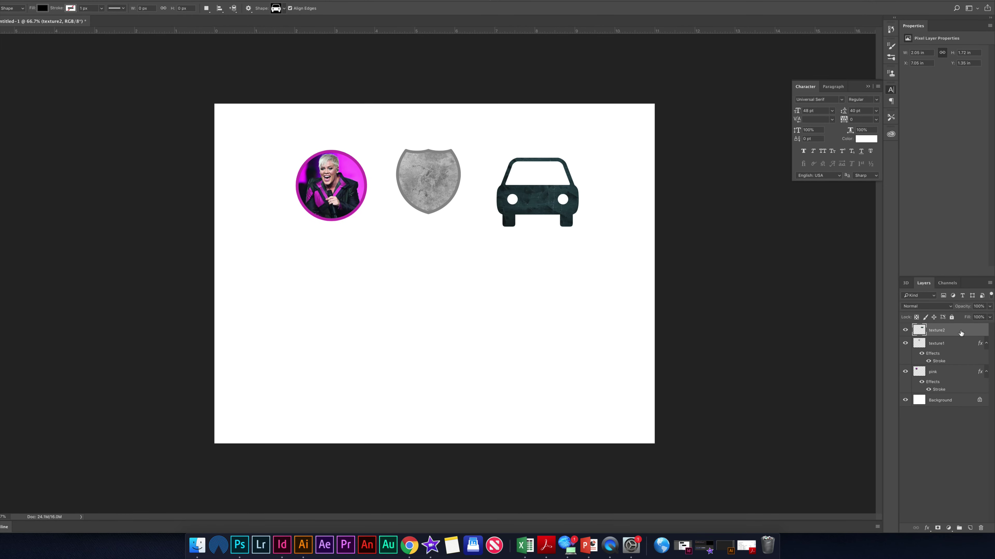
Step: Add an outside stroke to the texture2 car in a dark teal sampled from the car
{"action": "double_click", "coordinate": [960, 333]}
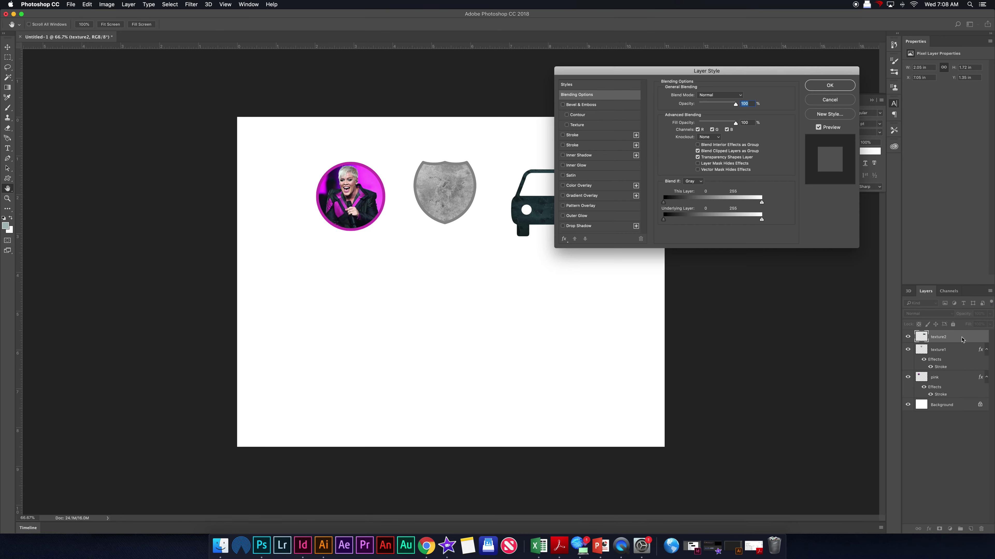
{"action": "left_click", "coordinate": [586, 136]}
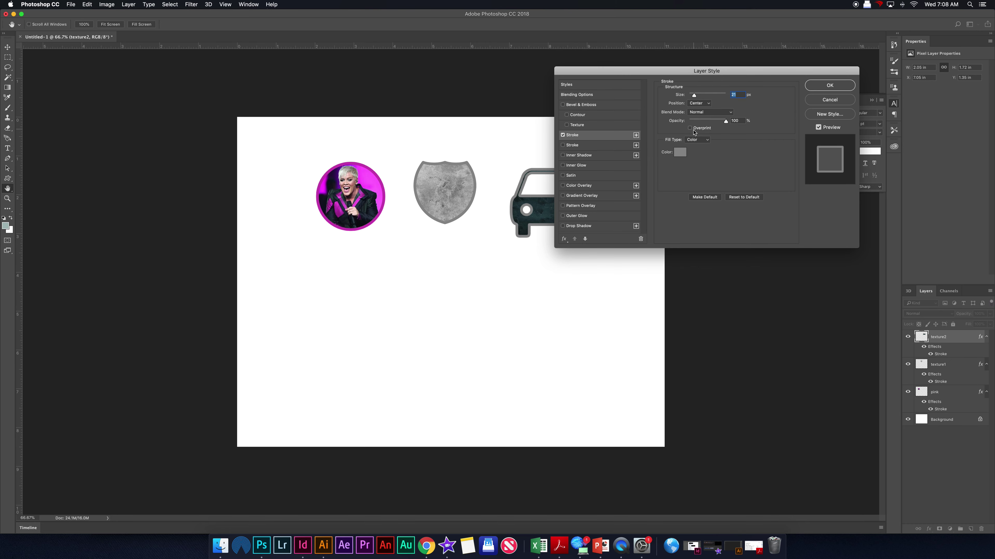
{"action": "left_click_drag", "start_coordinate": [675, 73], "coordinate": [761, 90]}
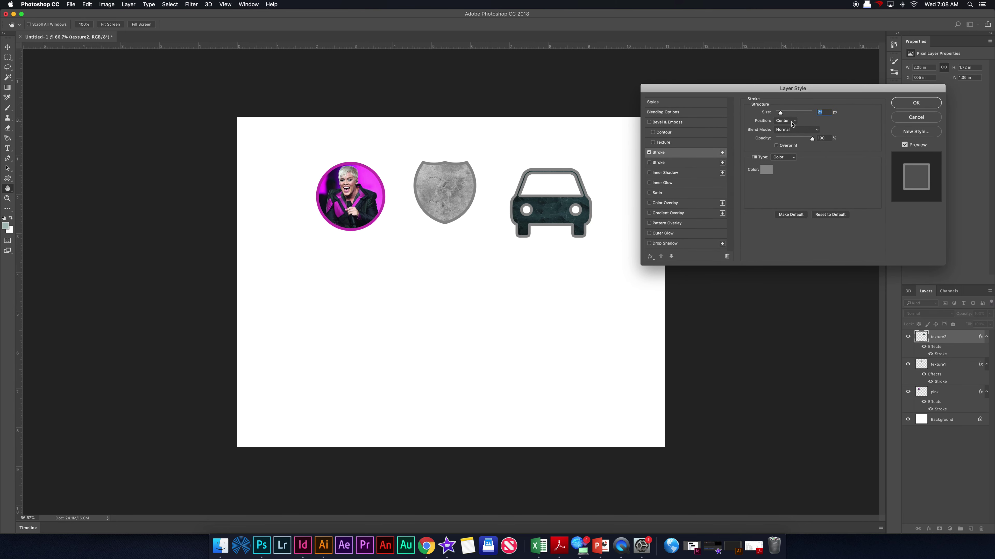
{"action": "left_click", "coordinate": [792, 122]}
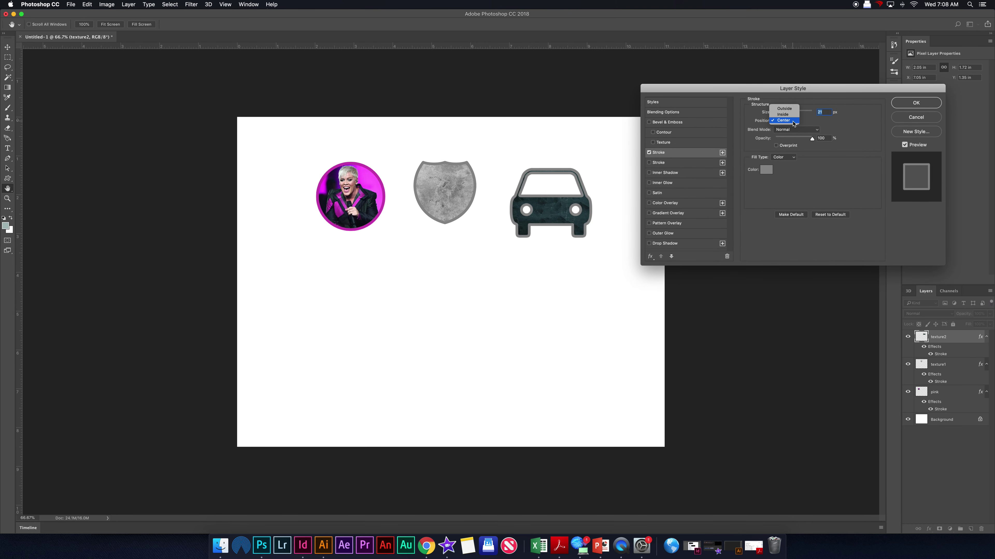
{"action": "left_click", "coordinate": [785, 109]}
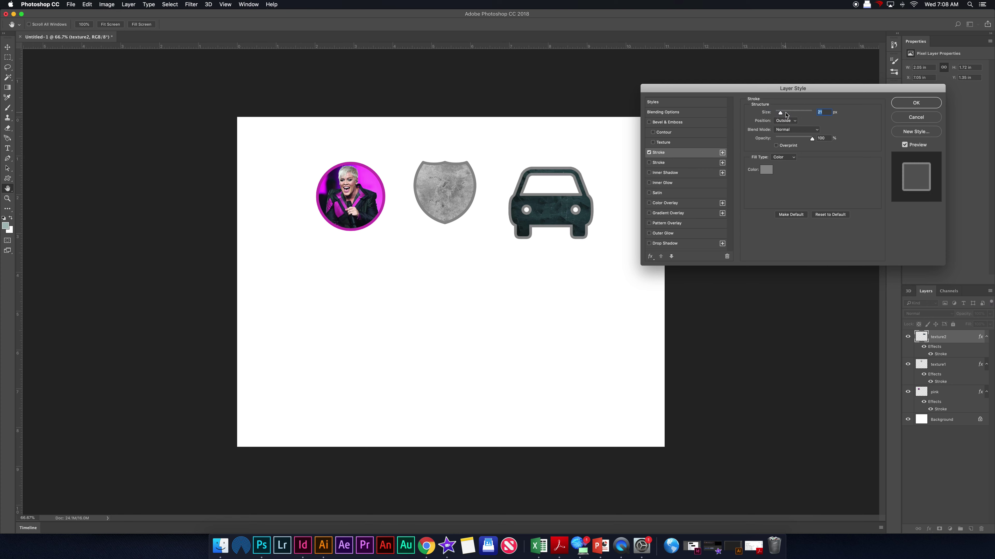
{"action": "left_click", "coordinate": [765, 172]}
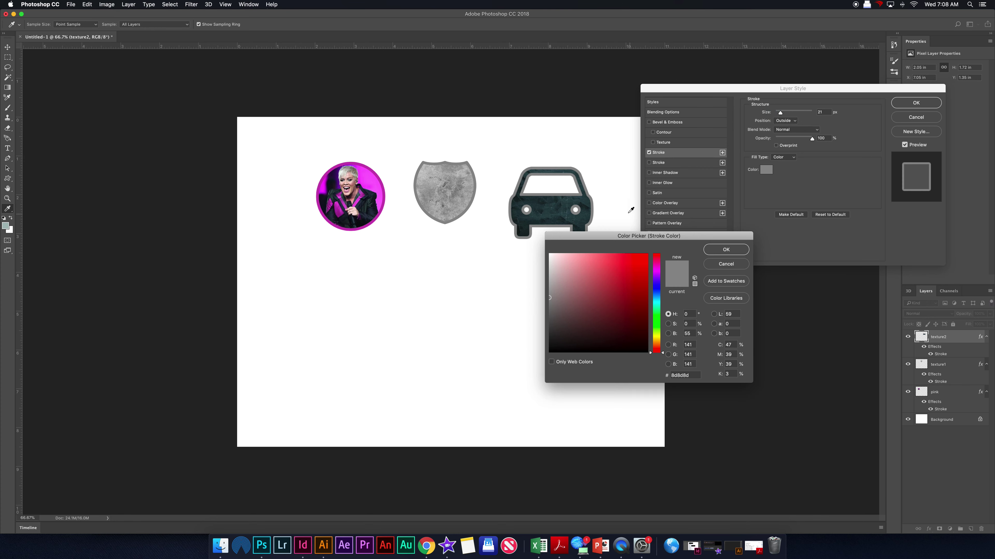
{"action": "left_click", "coordinate": [586, 205]}
{"action": "left_click", "coordinate": [720, 252]}
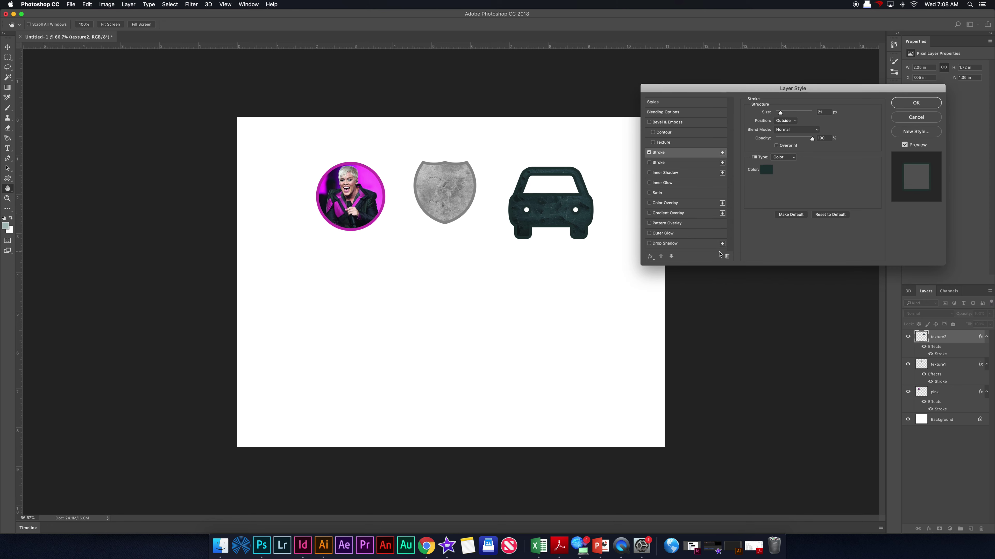
{"action": "left_click", "coordinate": [916, 103]}
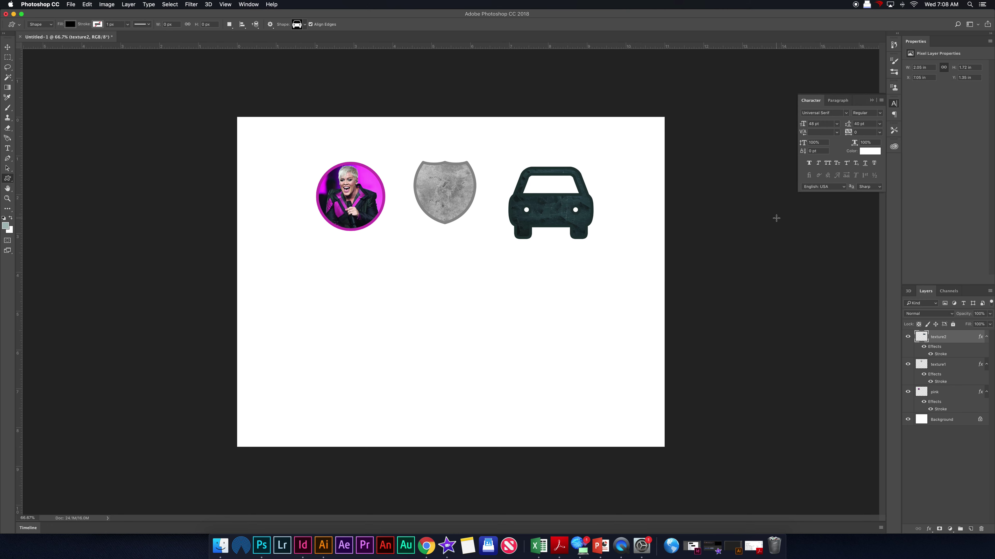
{"action": "left_click", "coordinate": [871, 100]}
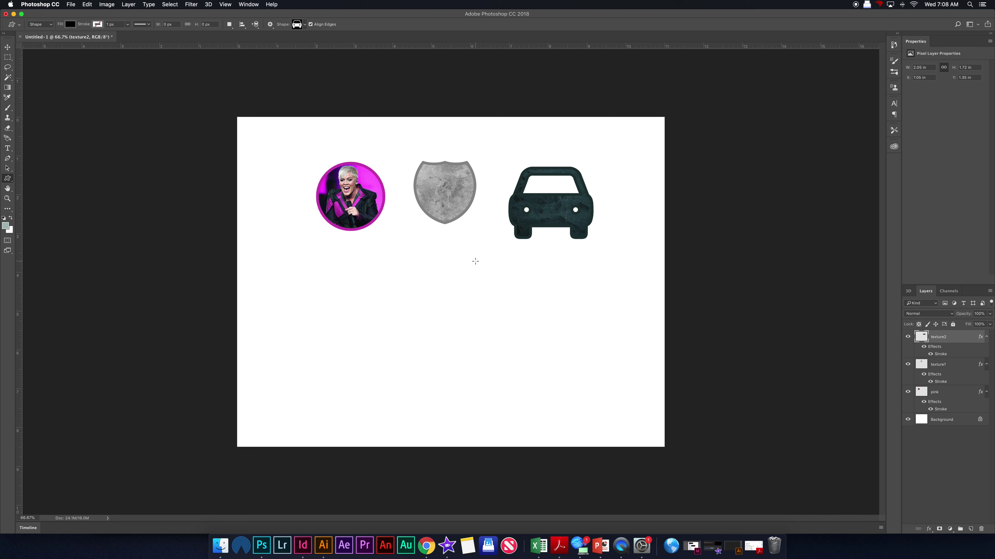
Step: Activate the Type tool, set to Universal Serif Regular 48 pt
{"action": "key", "text": "t"}
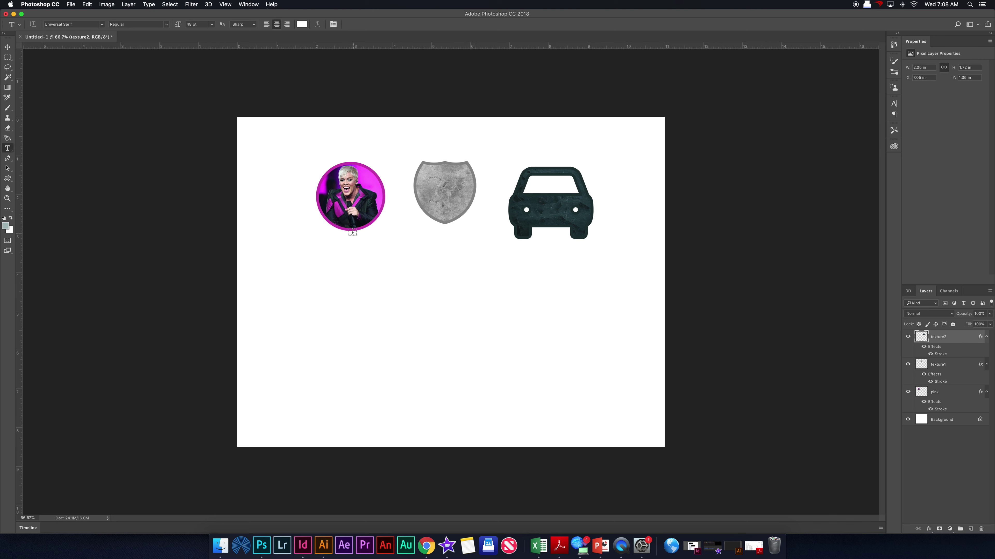
Step: Add a white 30 pt PINK label and center it under the photo circle
{"action": "left_click", "coordinate": [331, 228]}
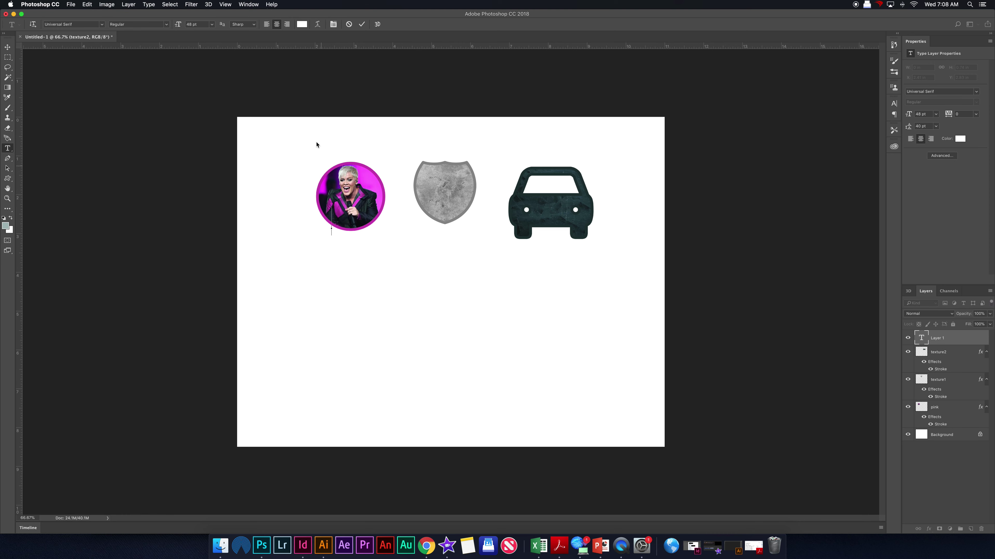
{"action": "left_click", "coordinate": [212, 24]}
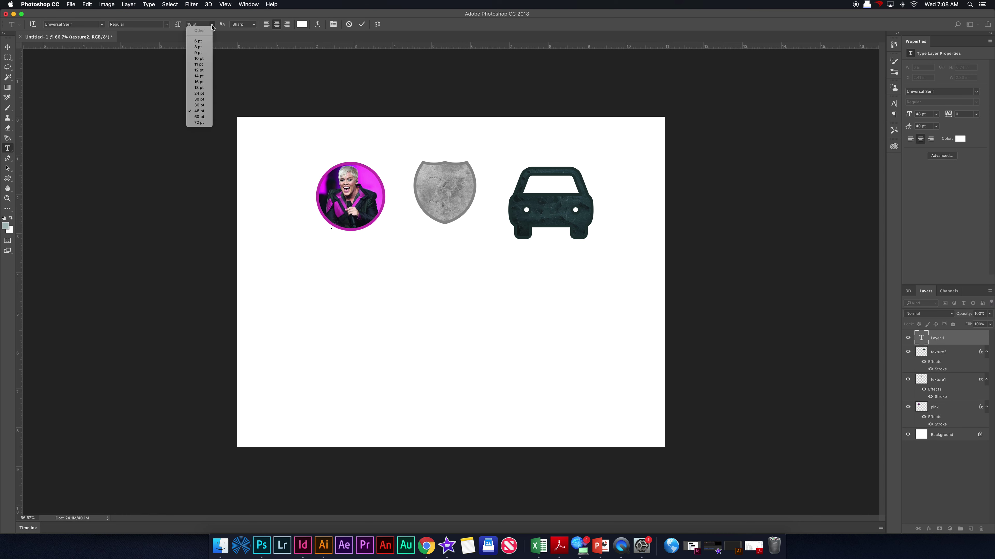
{"action": "left_click", "coordinate": [201, 100]}
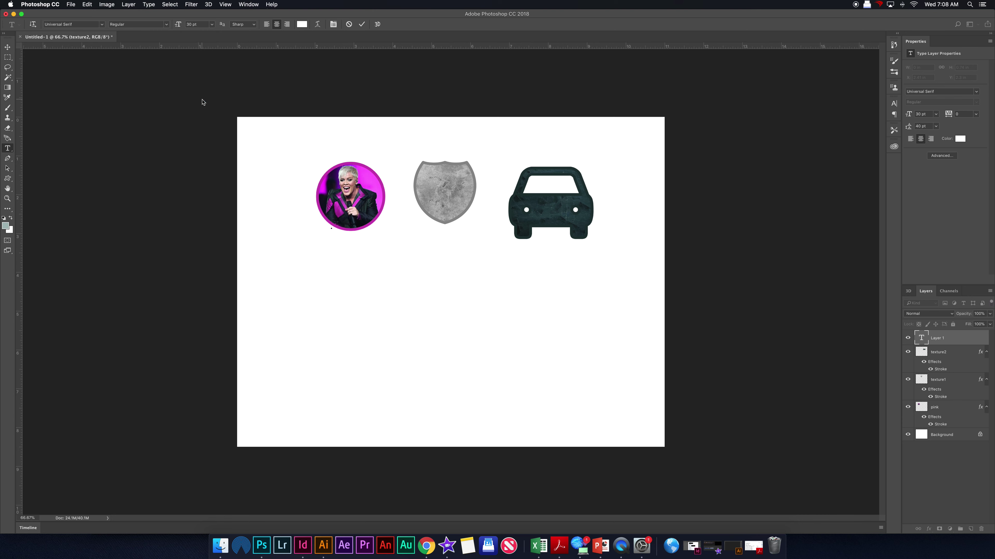
{"action": "type", "text": "PINK"}
{"action": "left_click", "coordinate": [362, 24]}
{"action": "left_click", "coordinate": [8, 48]}
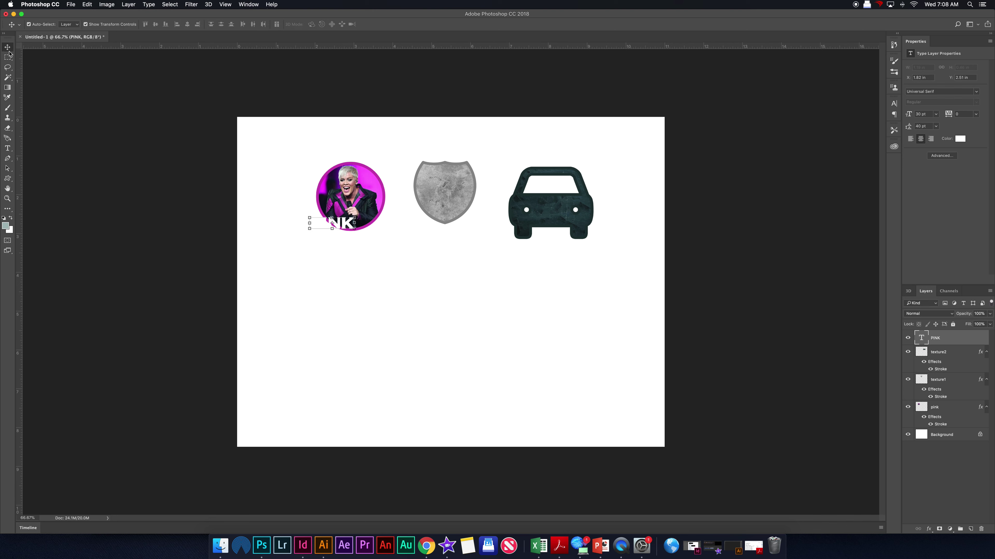
{"action": "left_click_drag", "start_coordinate": [344, 226], "coordinate": [364, 228]}
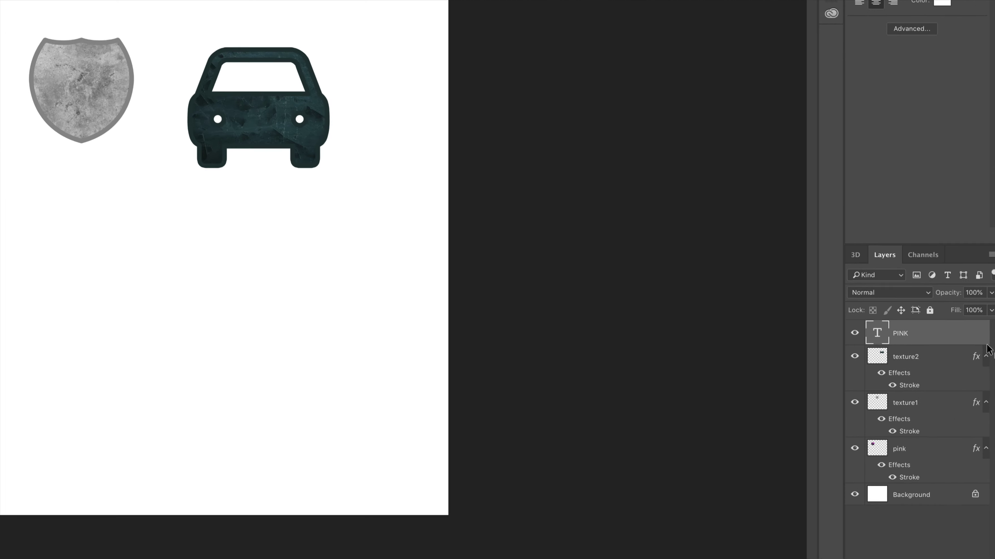
Step: Outline the PINK text with a black 21 px stroke
{"action": "double_click", "coordinate": [960, 340]}
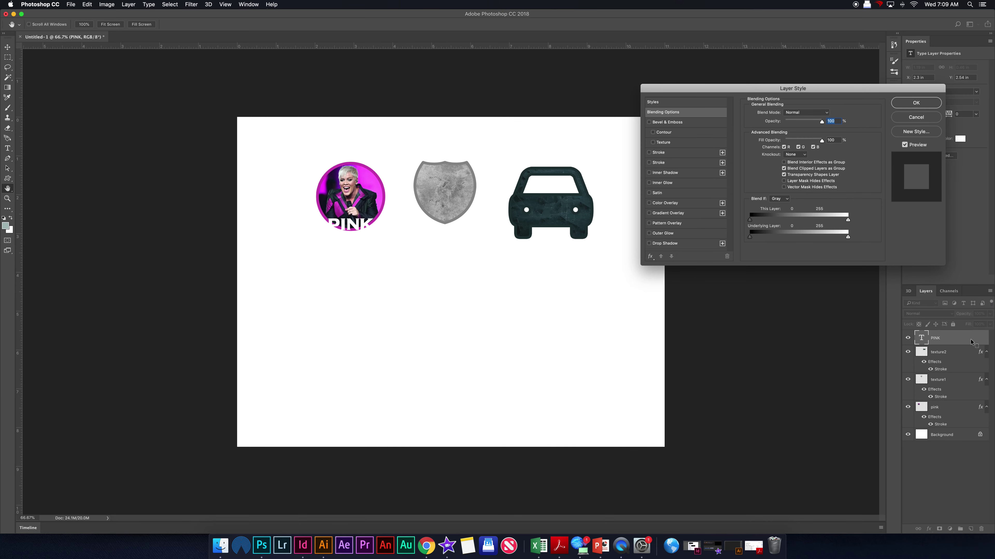
{"action": "left_click", "coordinate": [678, 153]}
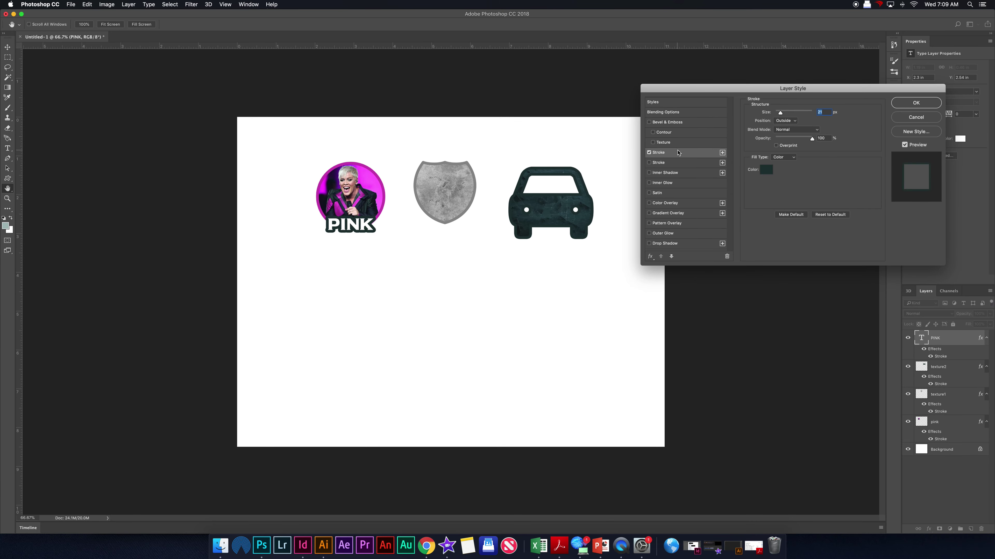
{"action": "left_click", "coordinate": [765, 170]}
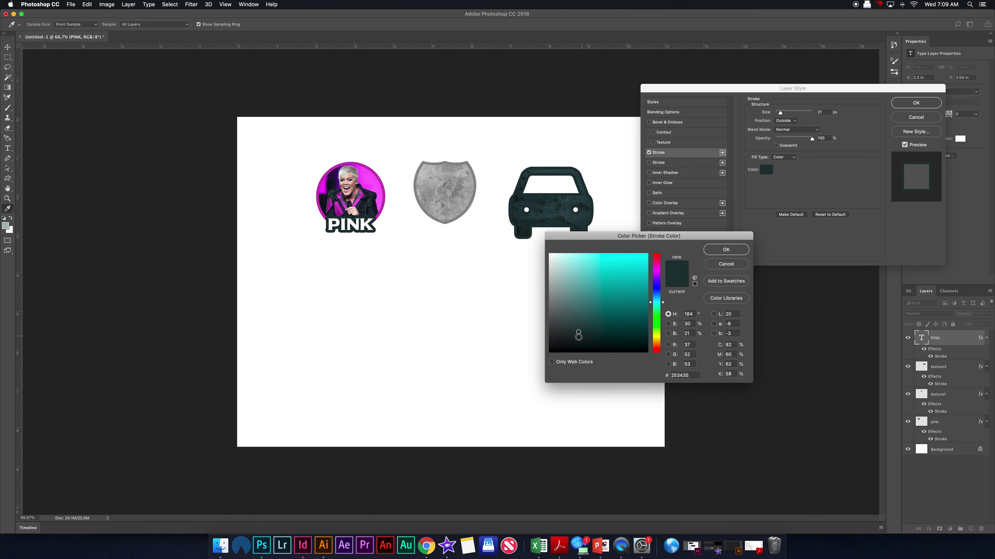
{"action": "left_click_drag", "start_coordinate": [579, 336], "coordinate": [547, 356]}
{"action": "left_click", "coordinate": [716, 253]}
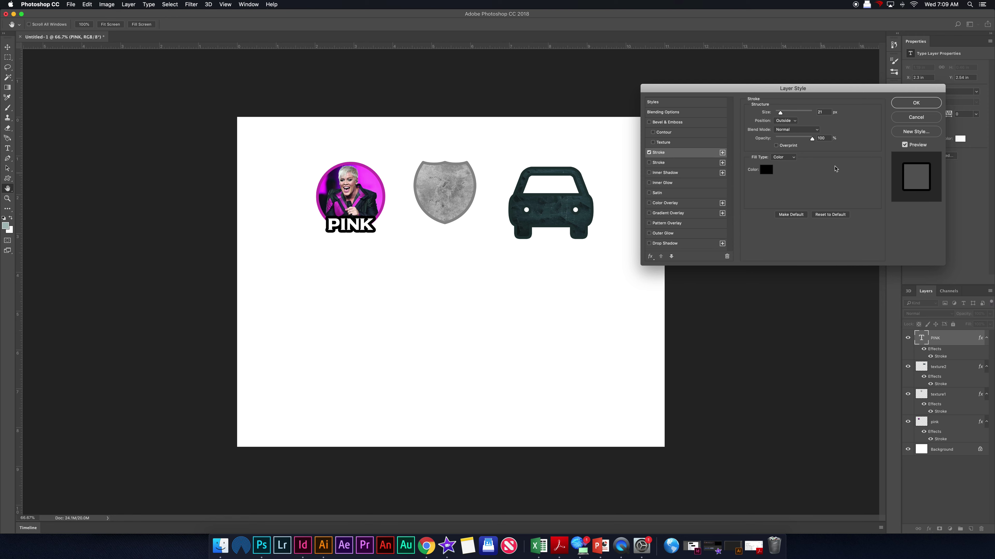
{"action": "left_click", "coordinate": [916, 104]}
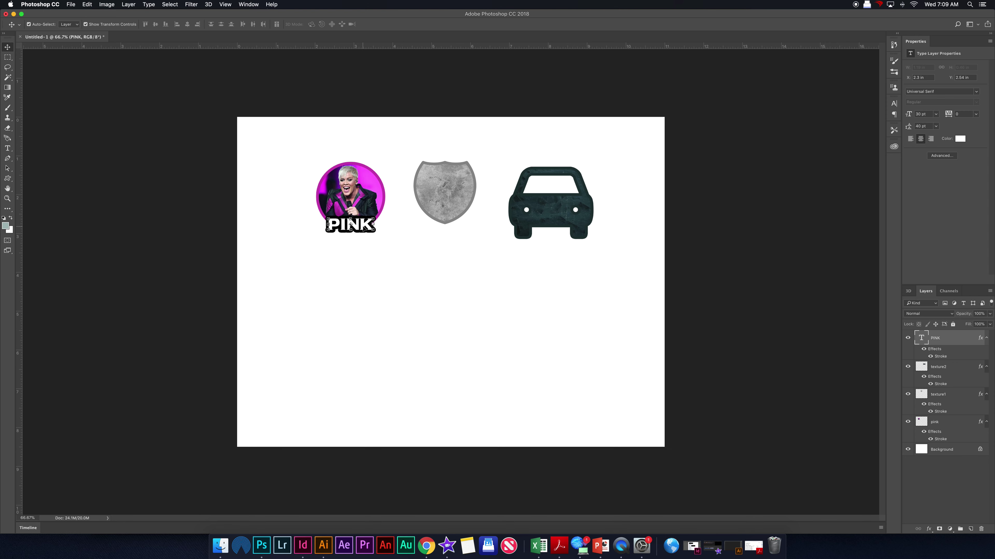
Step: Duplicate the PINK label and retype the car's copy as TEXTURE2
{"action": "left_click_drag", "start_coordinate": [365, 229], "coordinate": [563, 234]}
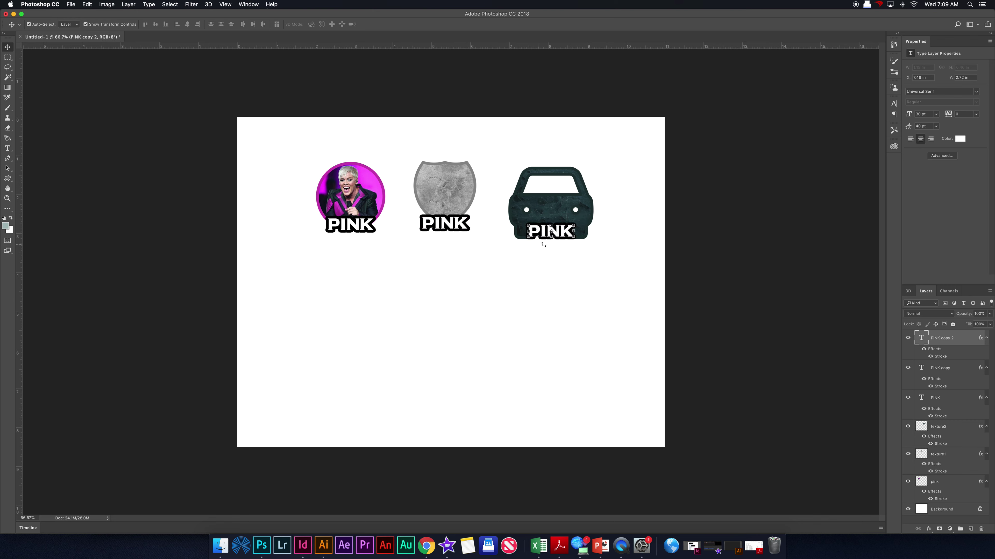
{"action": "double_click", "coordinate": [923, 339]}
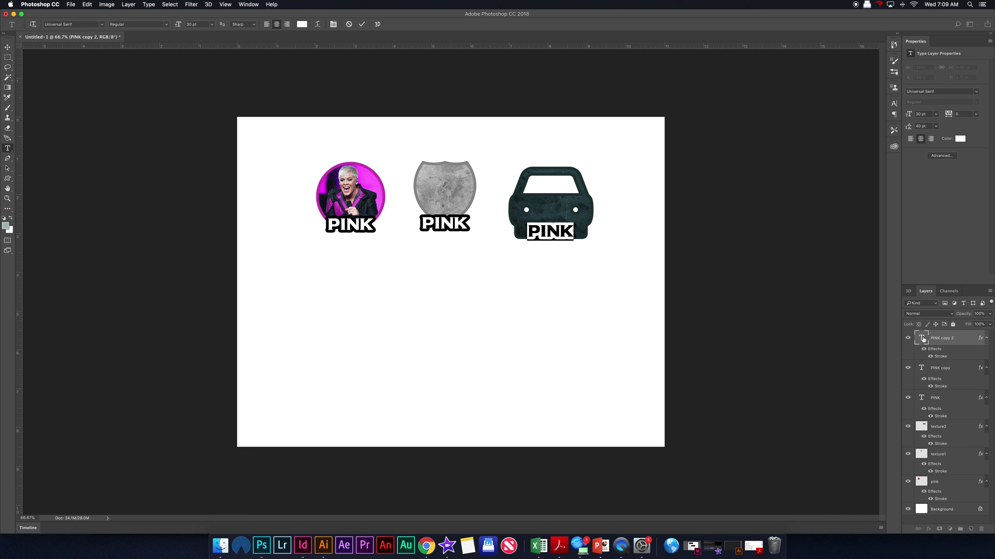
{"action": "type", "text": "TEXSTURE"}
{"action": "key", "text": "BackSpace"}
{"action": "key", "text": "BackSpace"}
{"action": "key", "text": "BackSpace"}
{"action": "key", "text": "BackSpace"}
{"action": "key", "text": "BackSpace"}
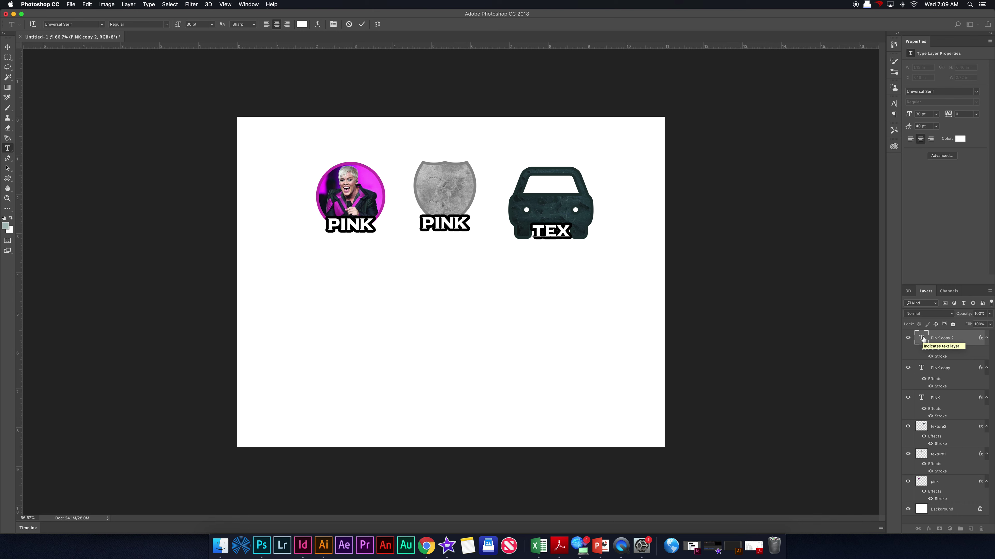
{"action": "type", "text": "T"}
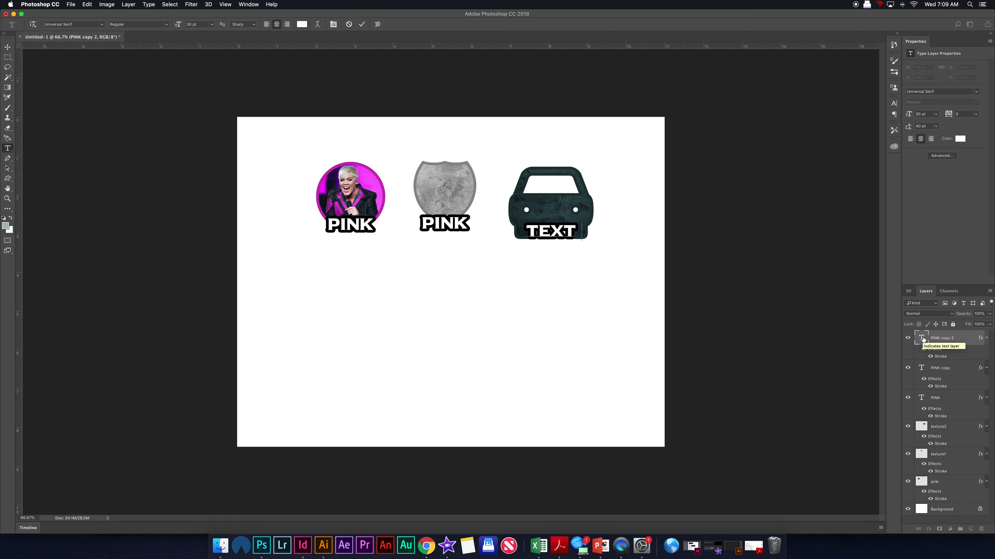
{"action": "type", "text": "URE1"}
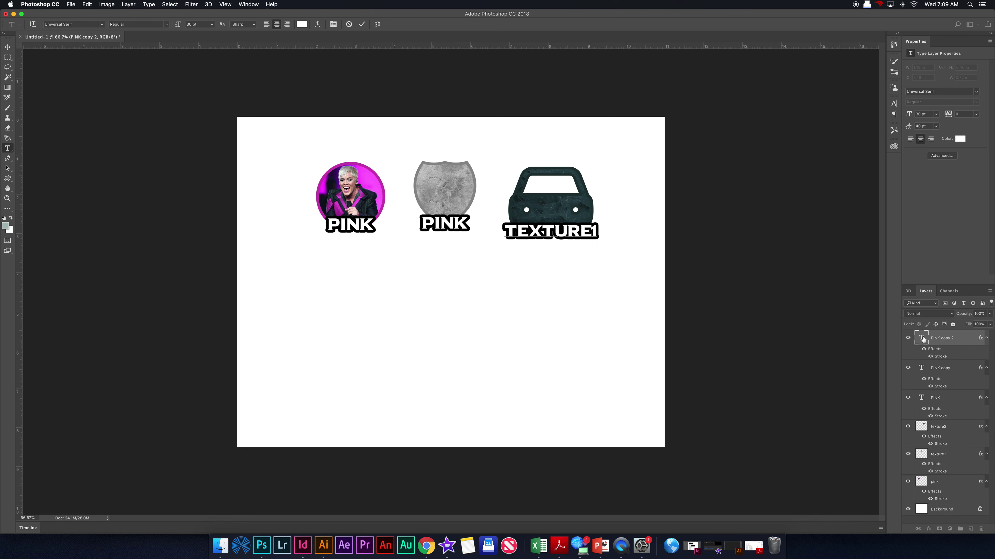
{"action": "key", "text": "BackSpace"}
{"action": "type", "text": "2"}
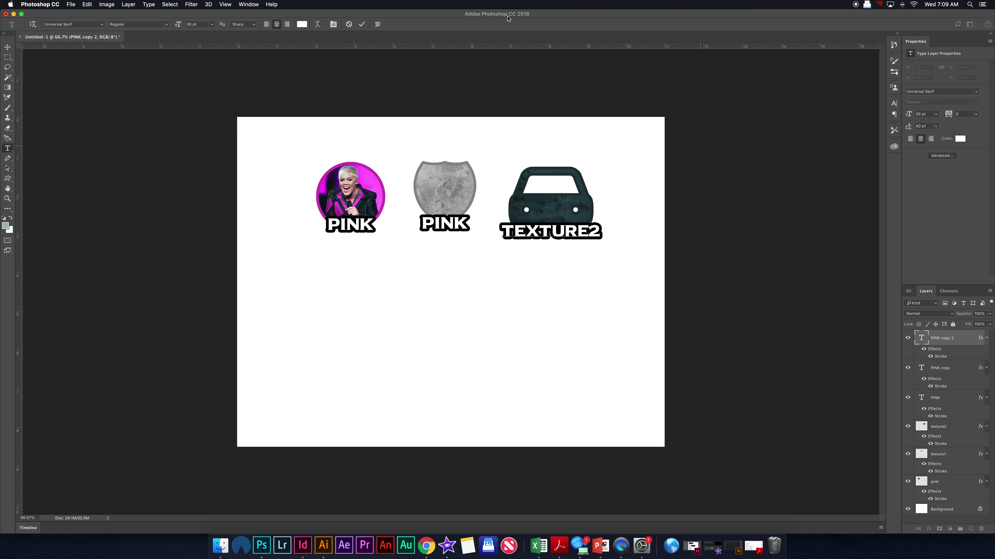
{"action": "left_click", "coordinate": [362, 25]}
{"action": "key", "text": "v"}
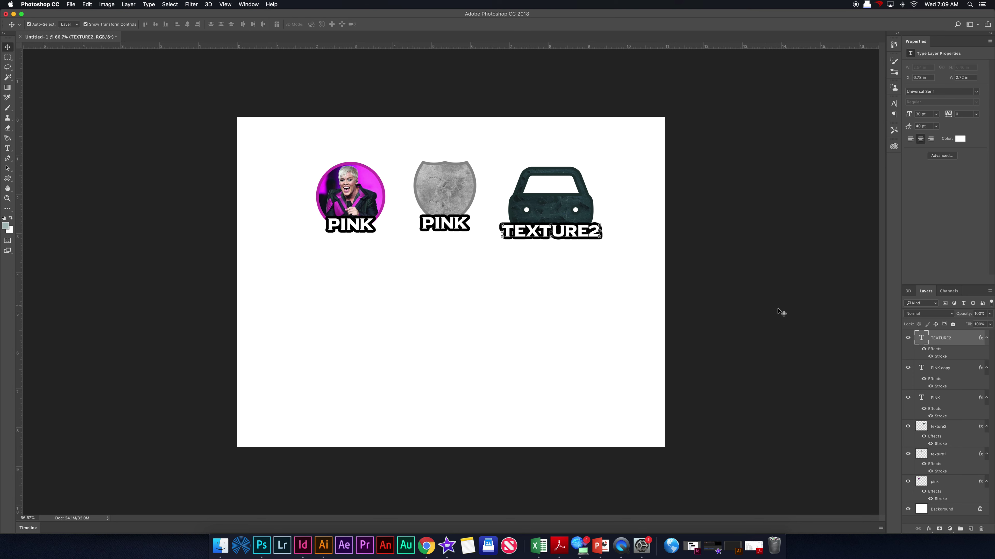
Step: Retype the shield's label as TEXTURE1
{"action": "double_click", "coordinate": [918, 372]}
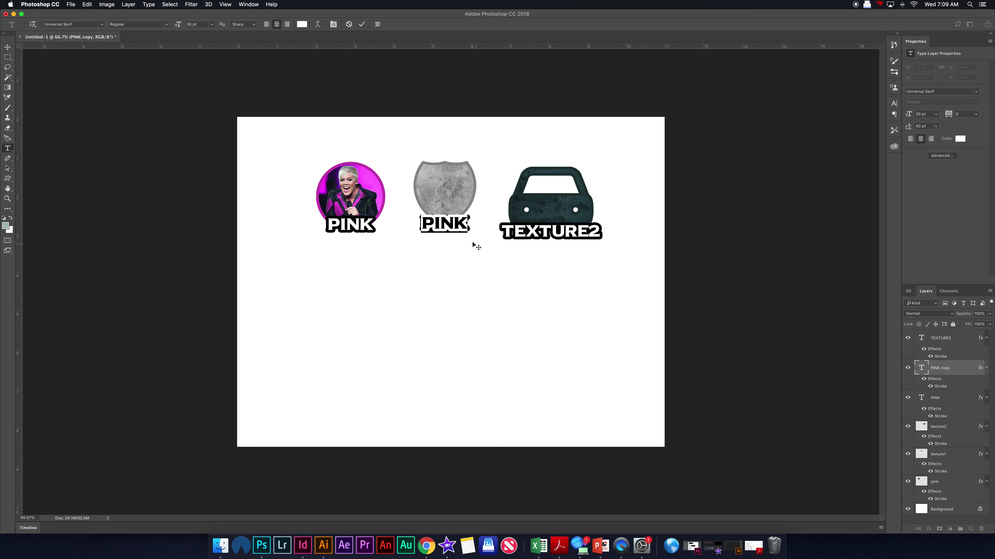
{"action": "type", "text": "TEXTU"}
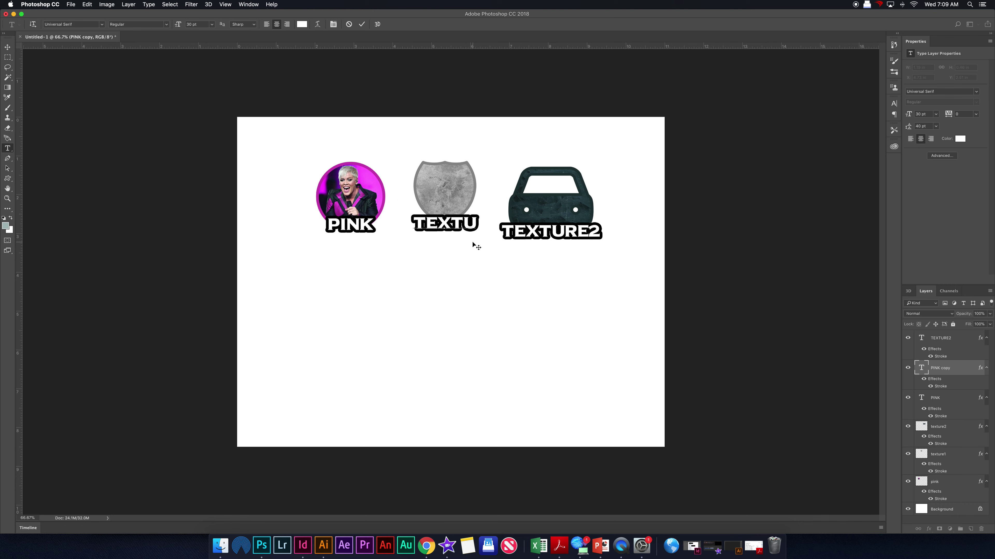
{"action": "type", "text": "RE1"}
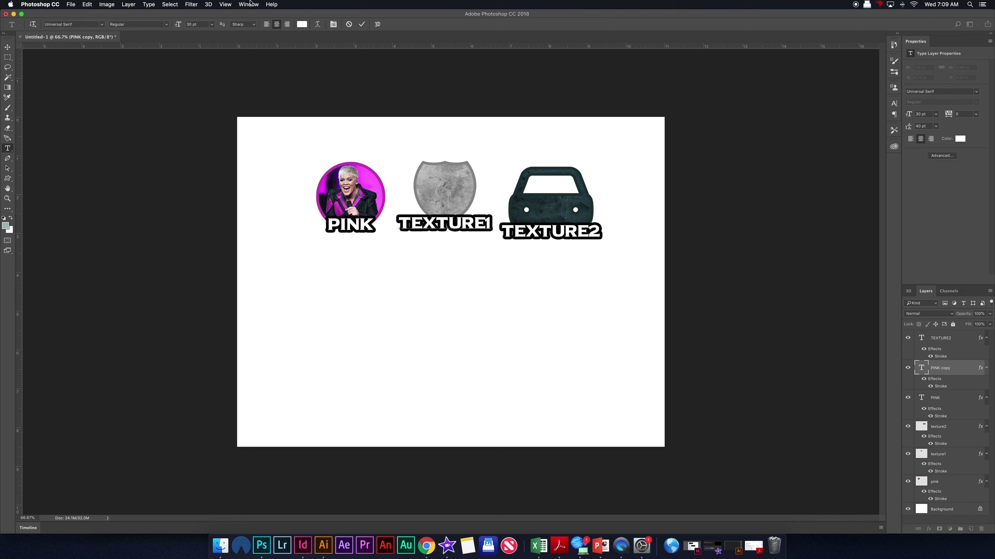
{"action": "left_click", "coordinate": [361, 25]}
Step: Scale the TEXTURE1 and TEXTURE2 labels down to about 70% with Free Transform
{"action": "key", "text": "v"}
{"action": "left_click", "coordinate": [490, 234]}
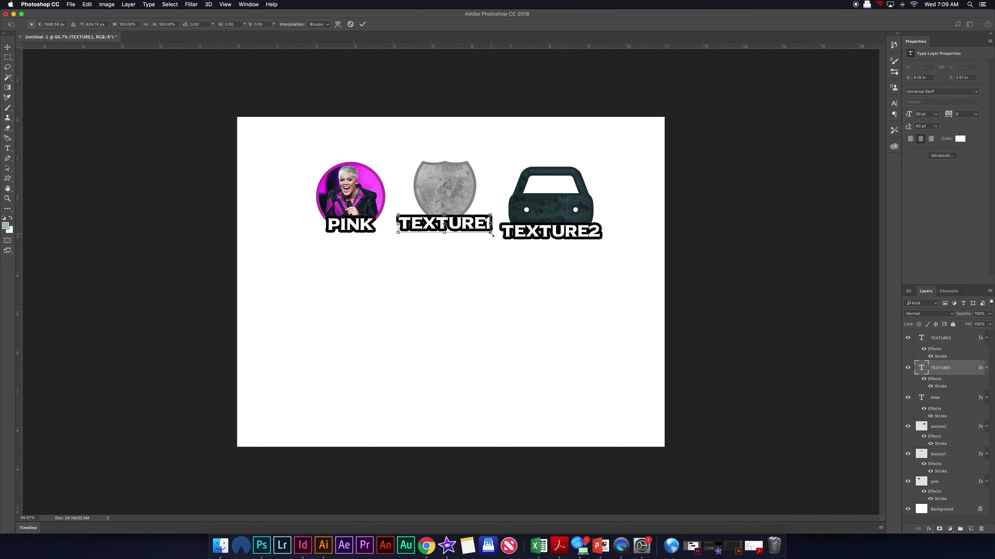
{"action": "left_click_drag", "start_coordinate": [491, 235], "coordinate": [478, 229]}
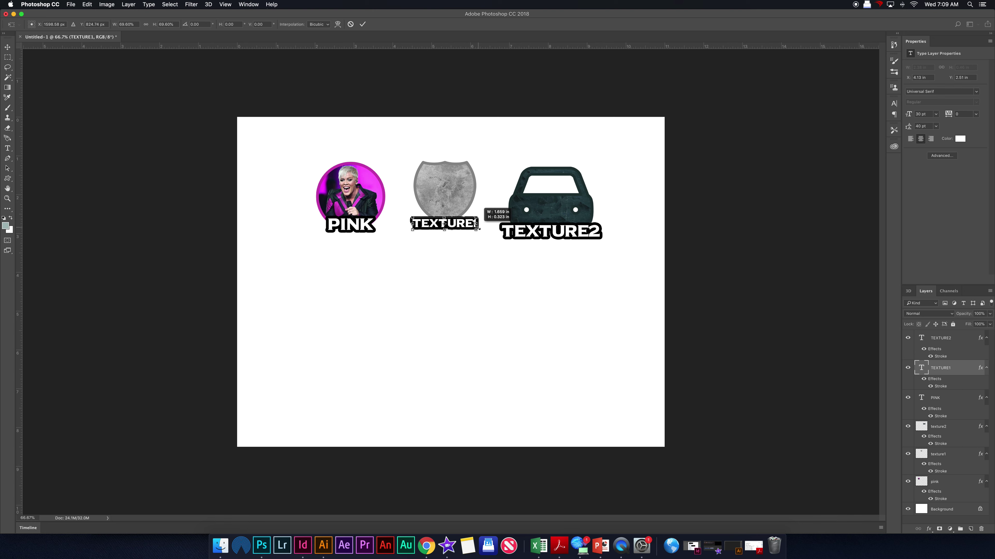
{"action": "left_click", "coordinate": [362, 24]}
{"action": "left_click", "coordinate": [562, 232]}
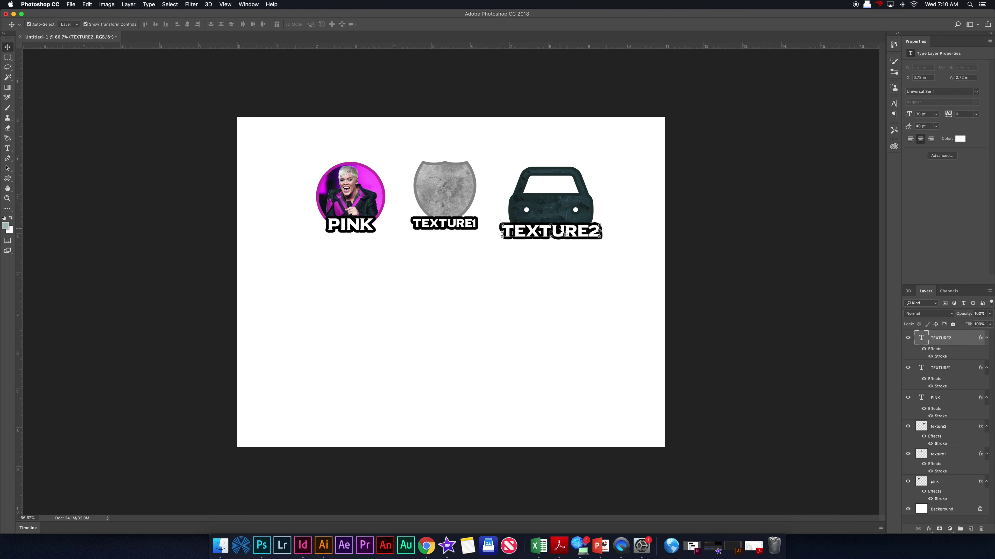
{"action": "key", "text": "super+t"}
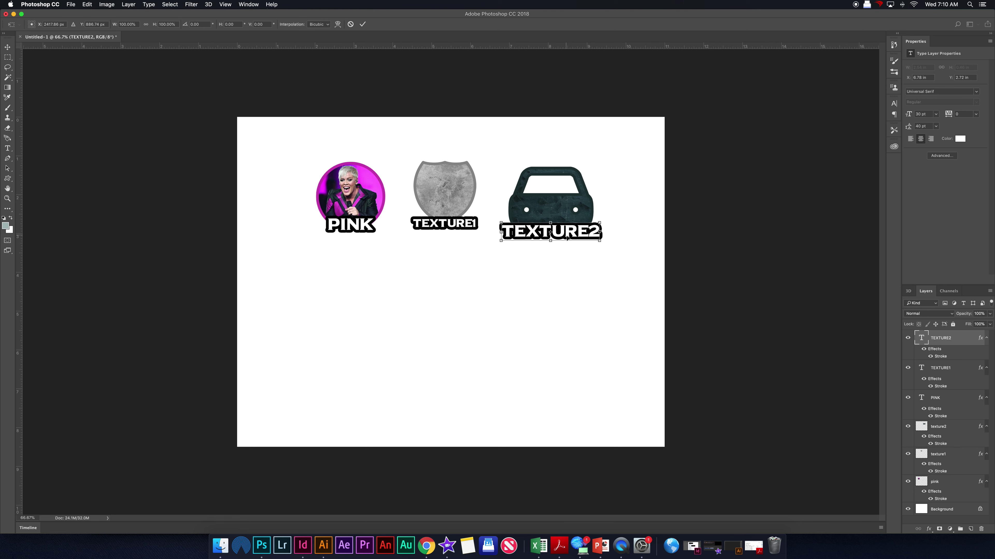
{"action": "left_click_drag", "start_coordinate": [599, 241], "coordinate": [564, 229]}
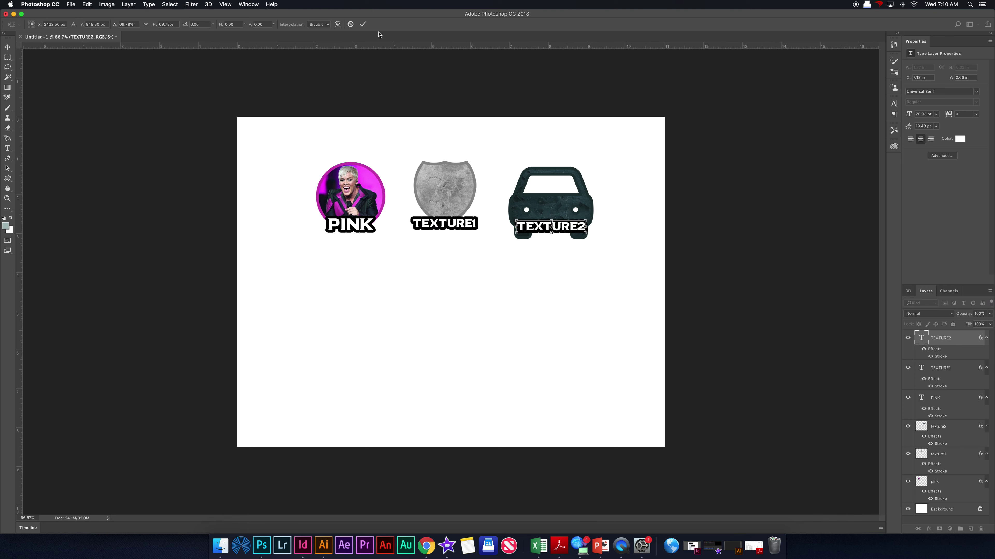
{"action": "left_click", "coordinate": [363, 24]}
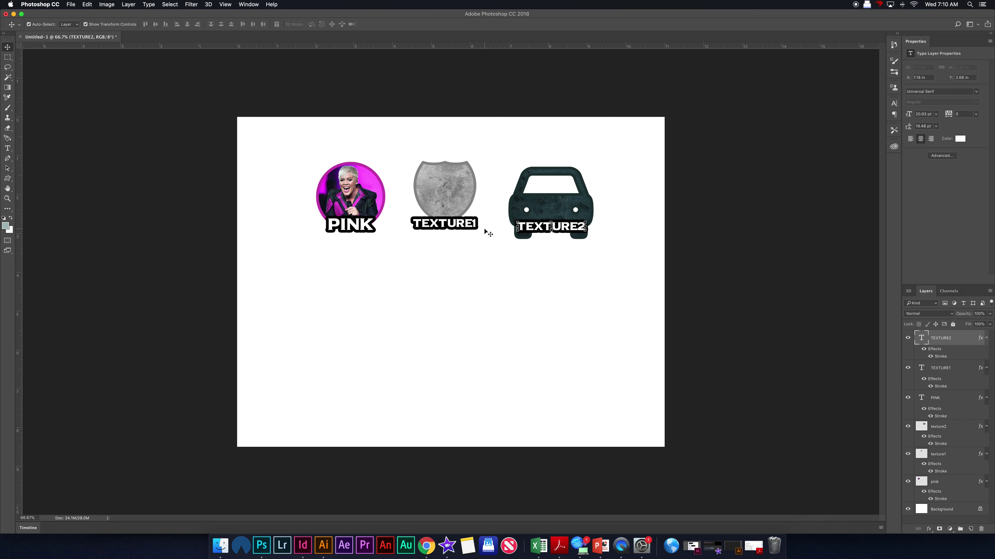